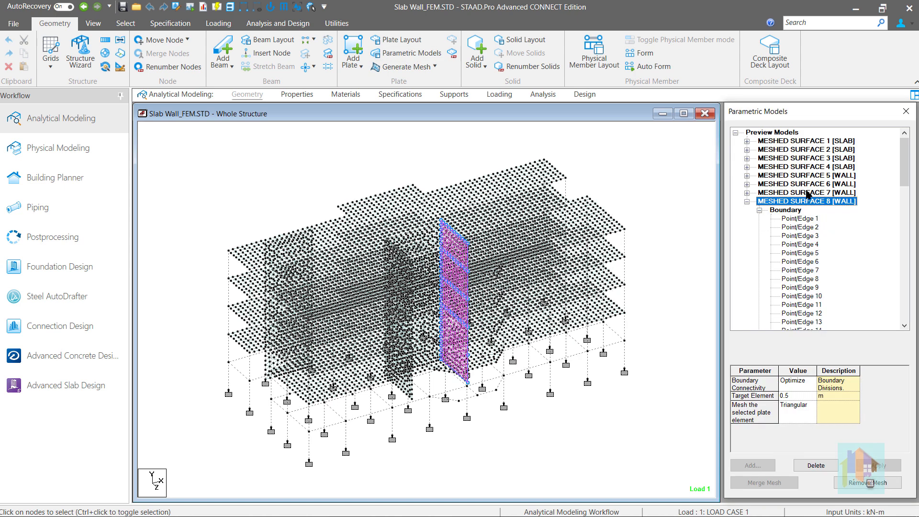
Preview meshed wall surfaces 7, 6 and 5 in the parametric models list
click(808, 193)
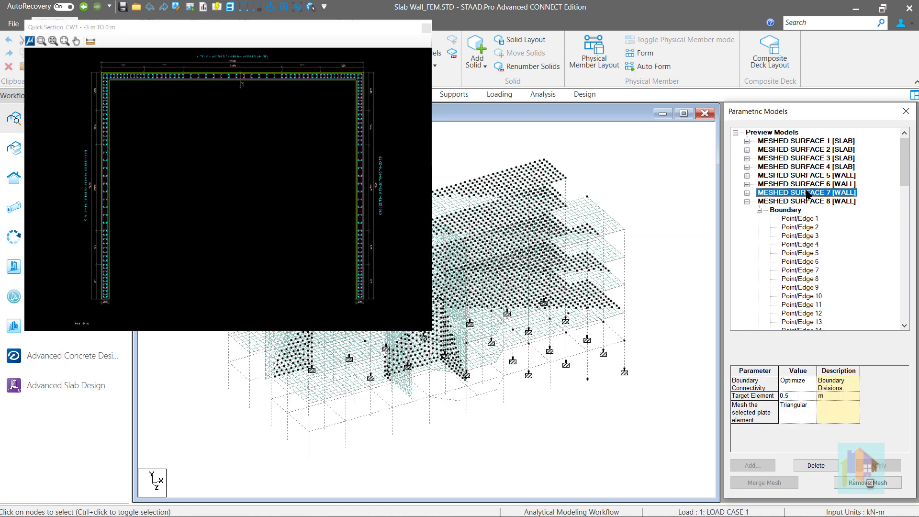
click(810, 184)
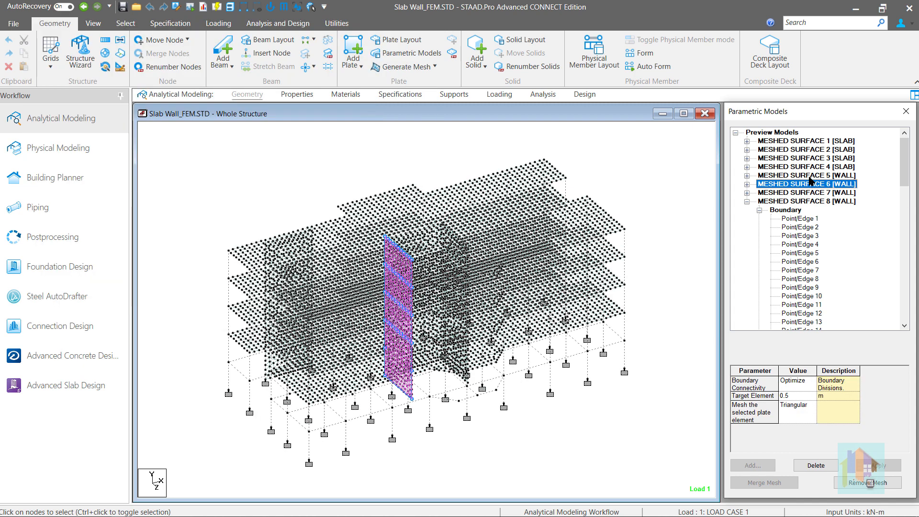
click(747, 176)
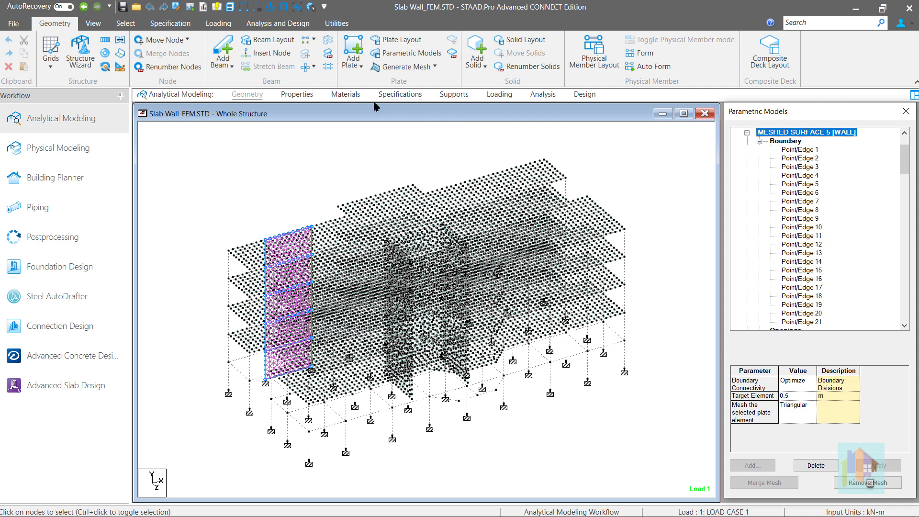
click(360, 67)
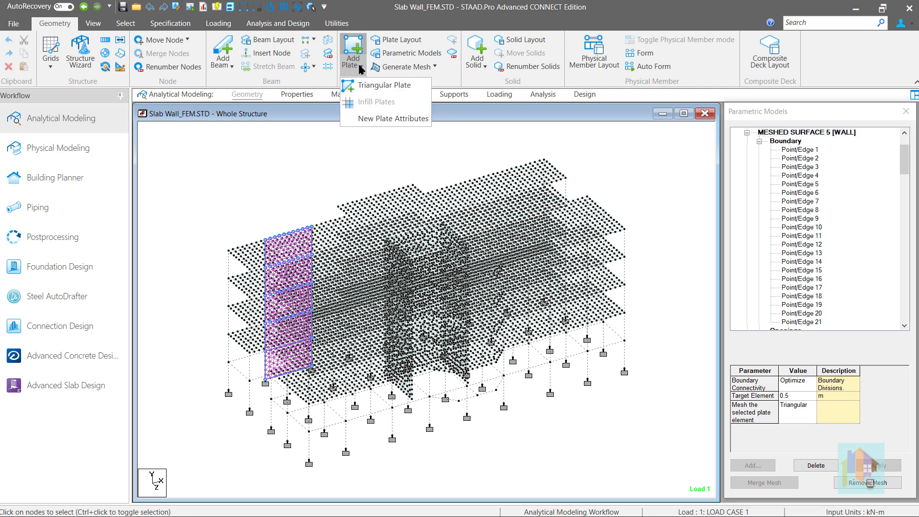
click(359, 66)
click(402, 68)
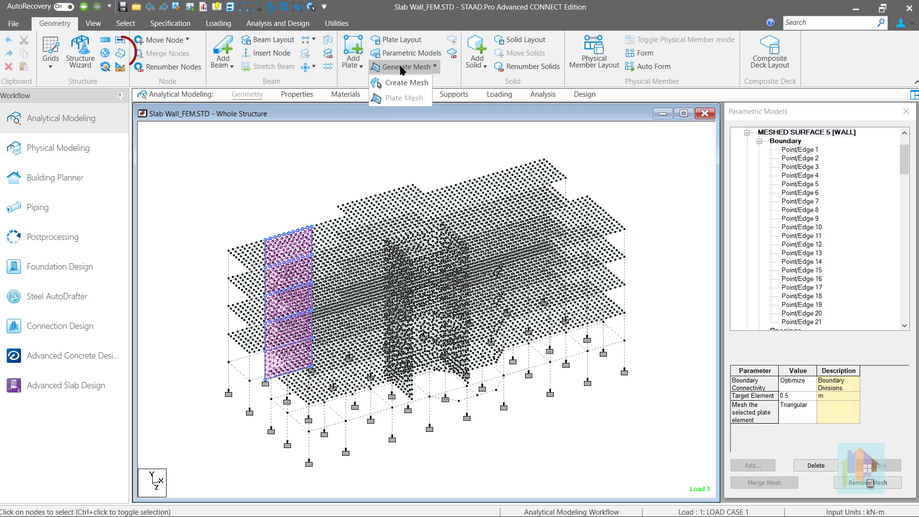
click(402, 68)
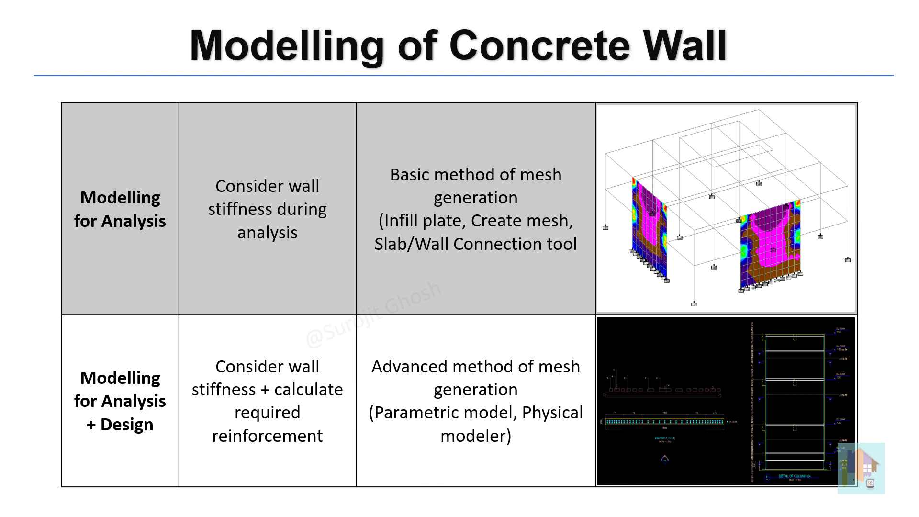
mouse_move(343, 118)
mouse_down()
mouse_move(376, 154)
mouse_move(439, 85)
mouse_up()
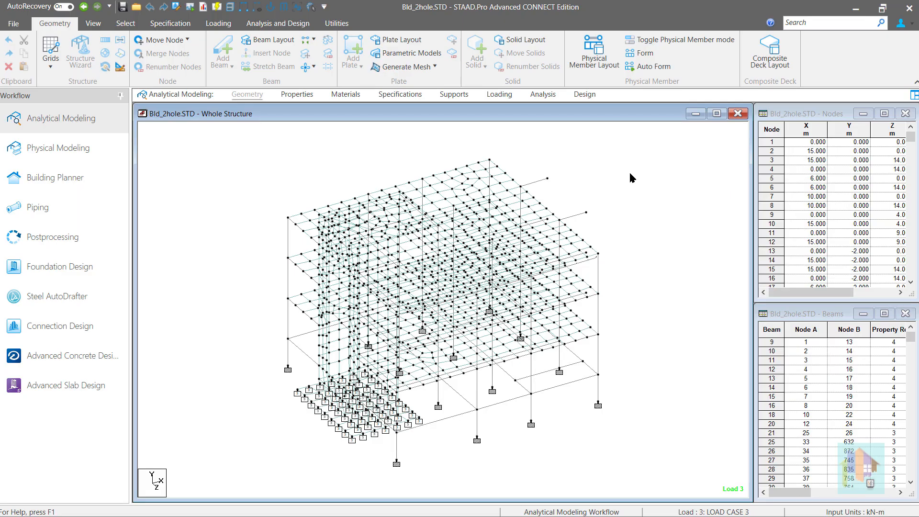
Check which design command types are available for the Bld_2hole model, and return to the geometry tools
click(283, 25)
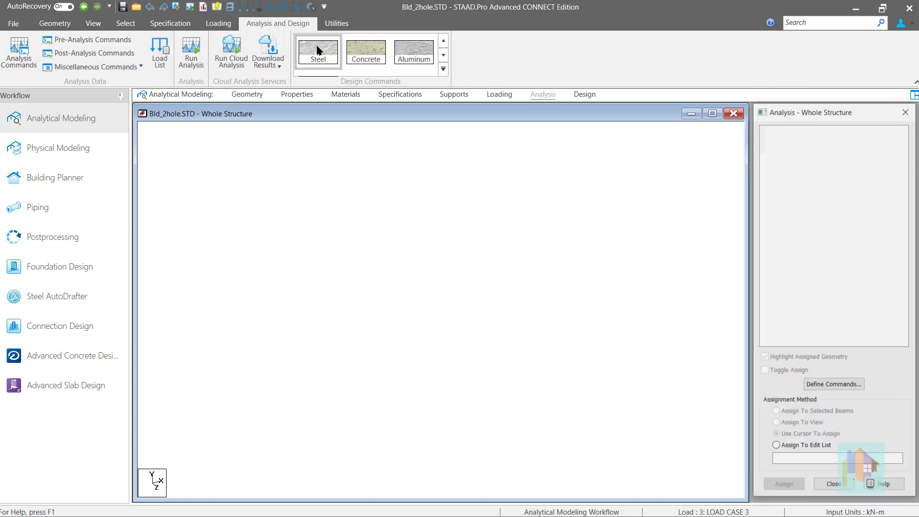
click(443, 69)
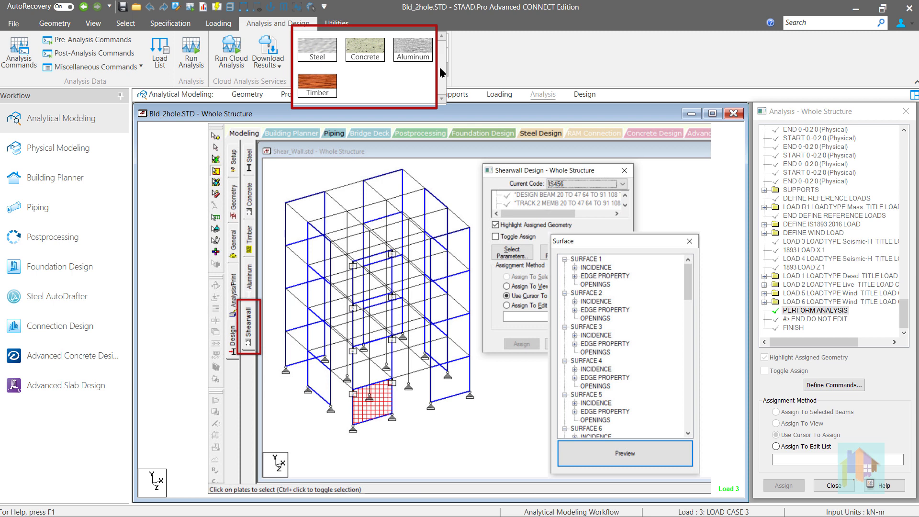
click(303, 150)
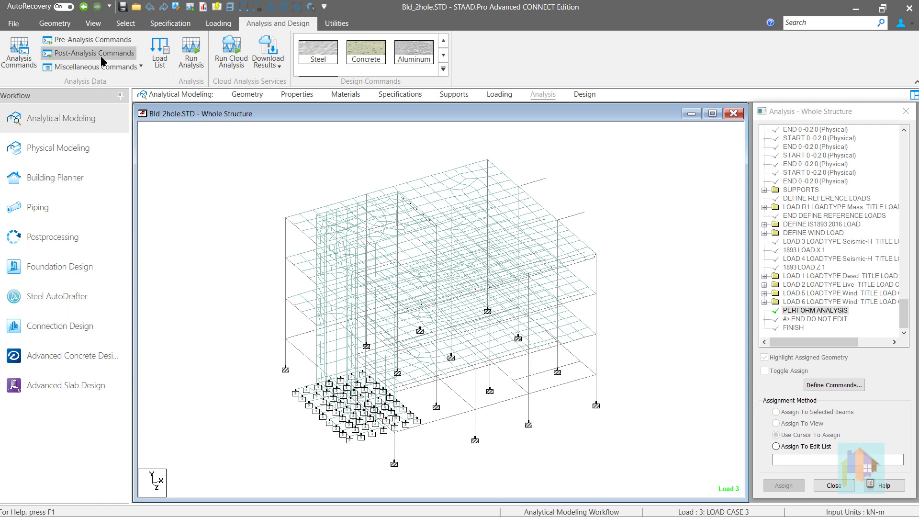
click(54, 23)
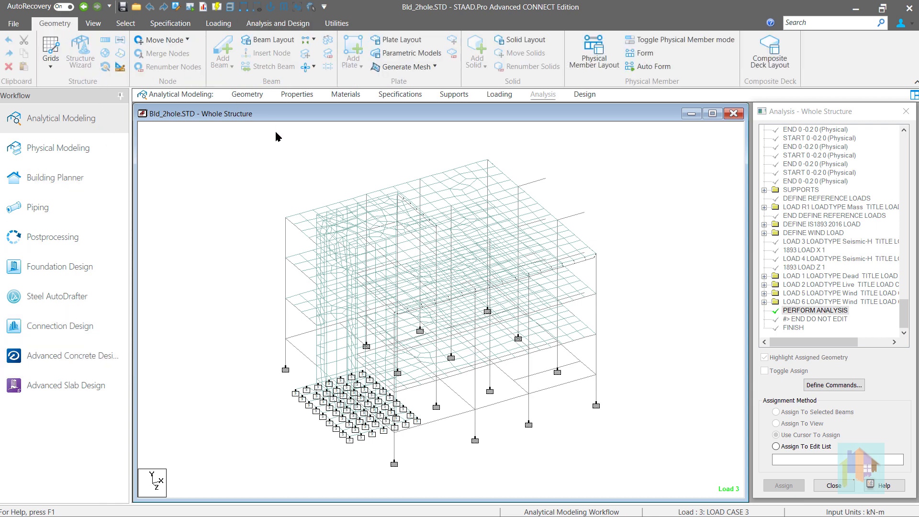
Show the building's parametric models and open its physical model for inspection
click(402, 53)
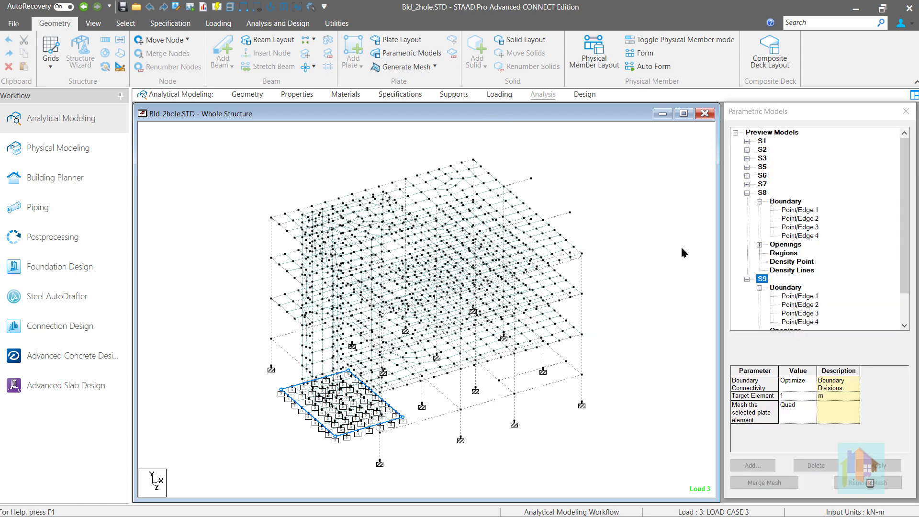
click(106, 149)
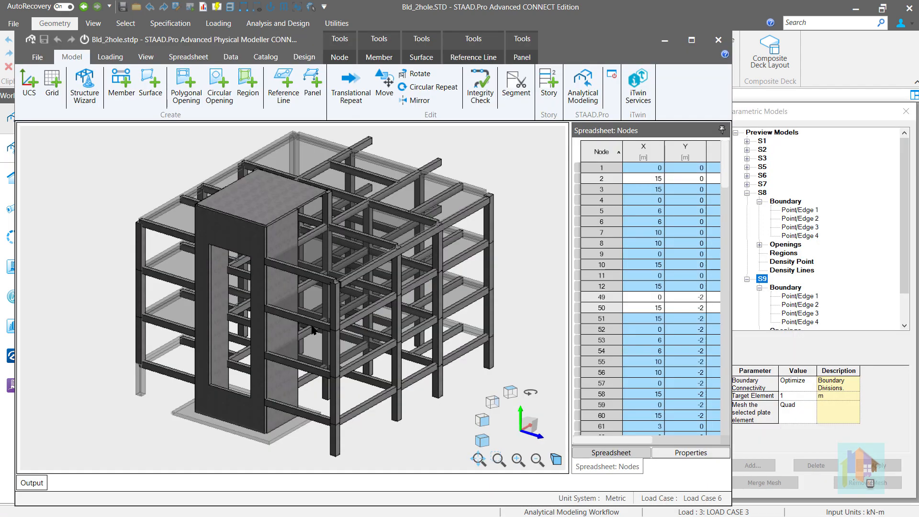
click(243, 235)
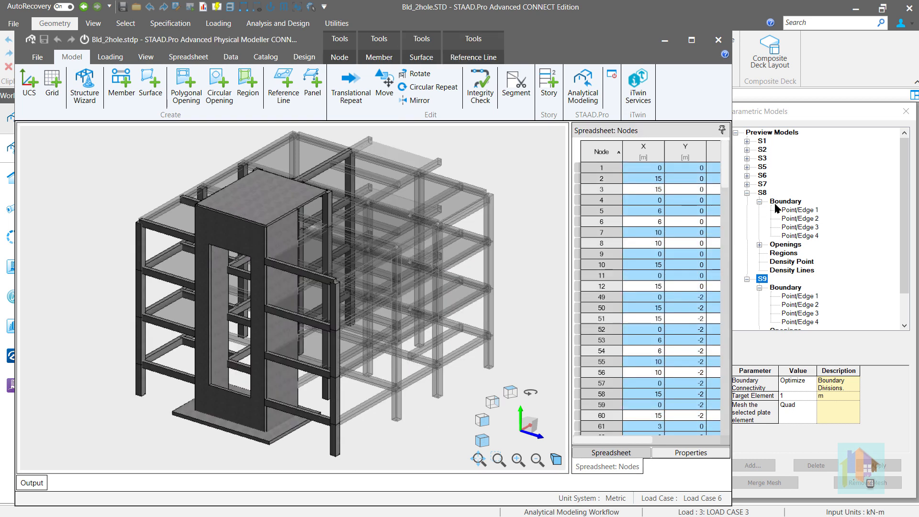
Preview parametric surfaces S8, S7 and S1 in the analytical model, and highlight the polygonal opening in S8
click(764, 194)
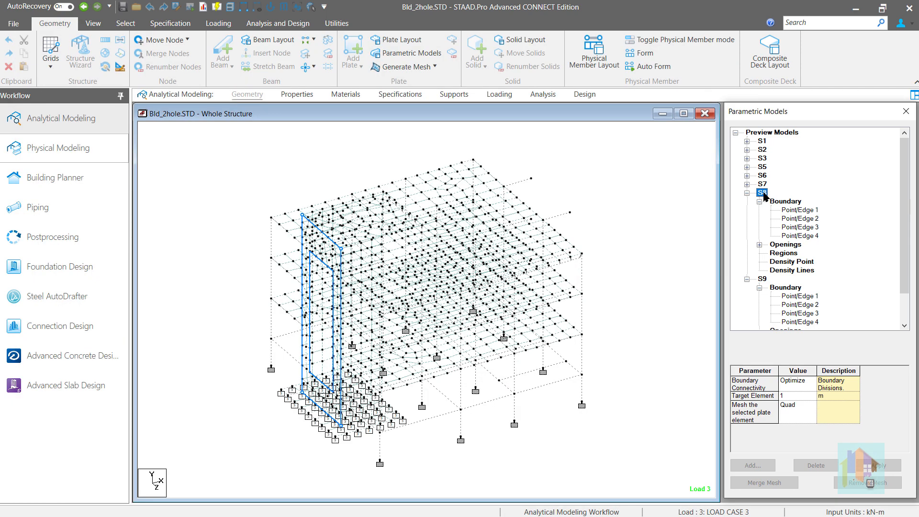
click(762, 185)
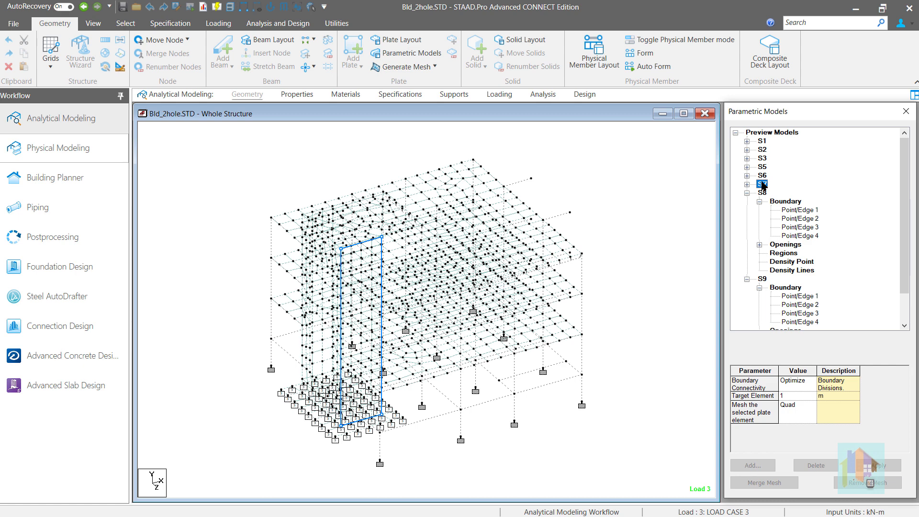
click(762, 142)
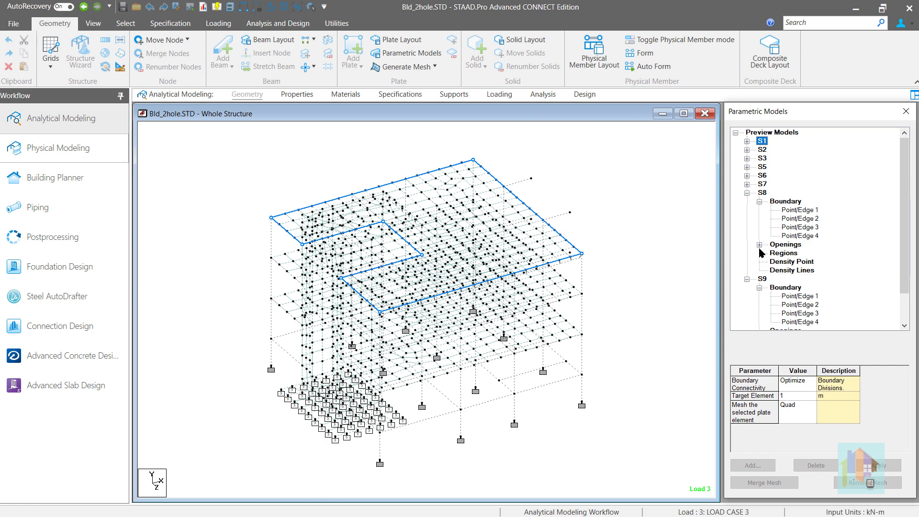
click(765, 194)
double_click(778, 245)
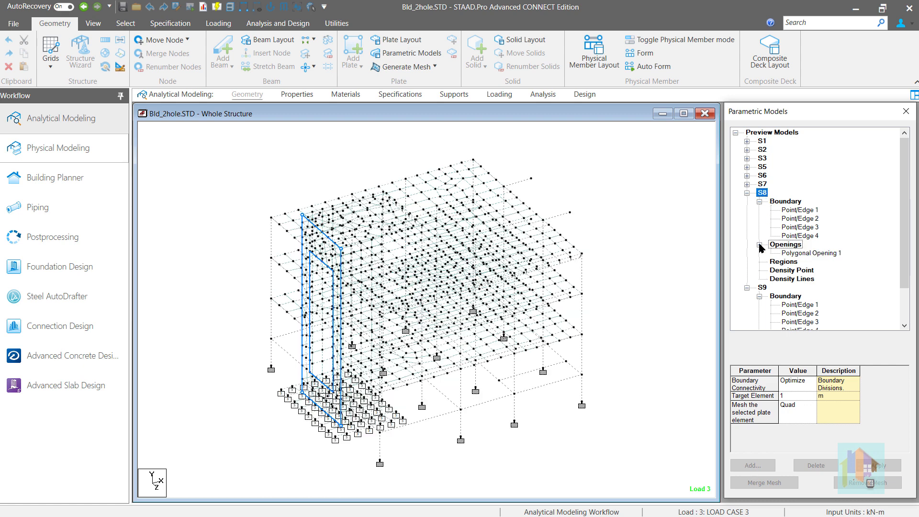
click(785, 254)
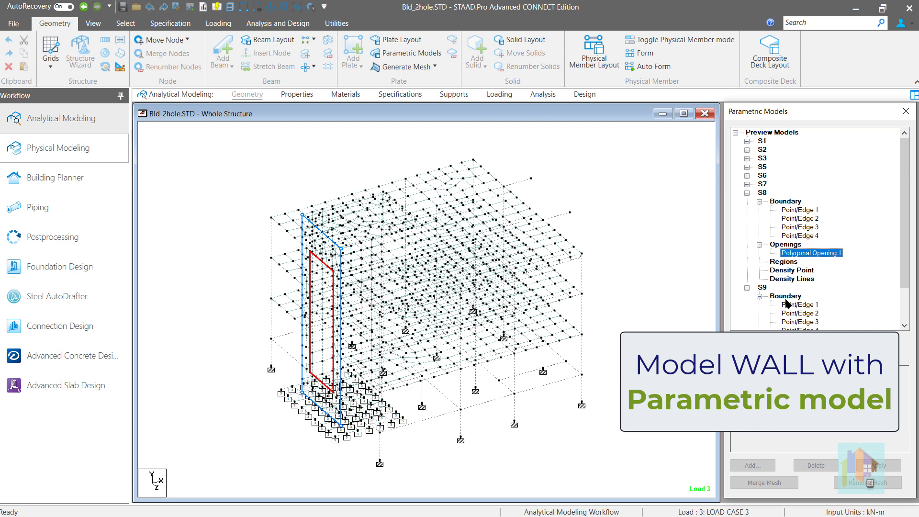
Examine the boundary definition of surface S3, the first two edges and mesh parameters of S1, and the entries of S8
click(748, 159)
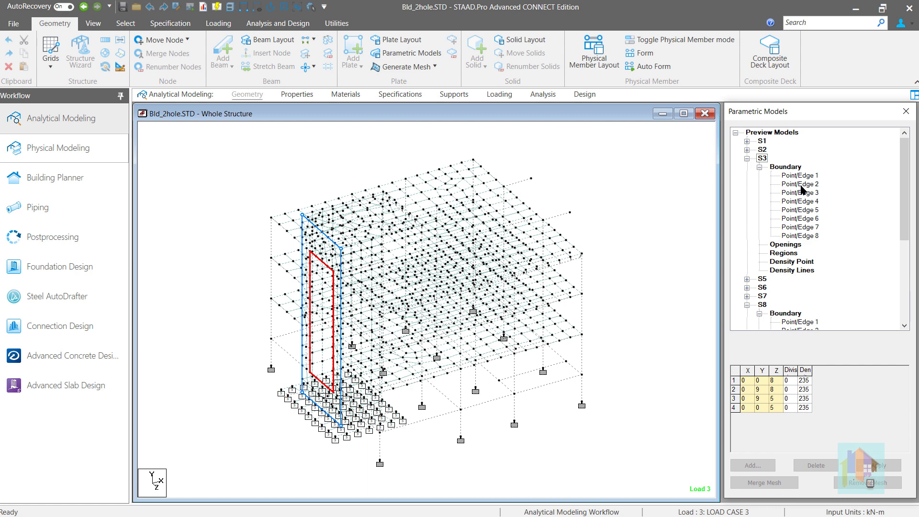
click(747, 141)
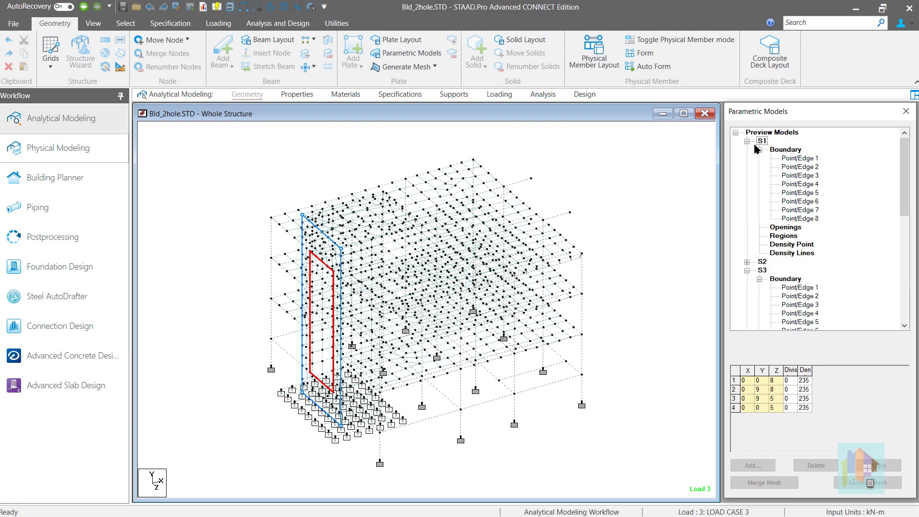
click(791, 159)
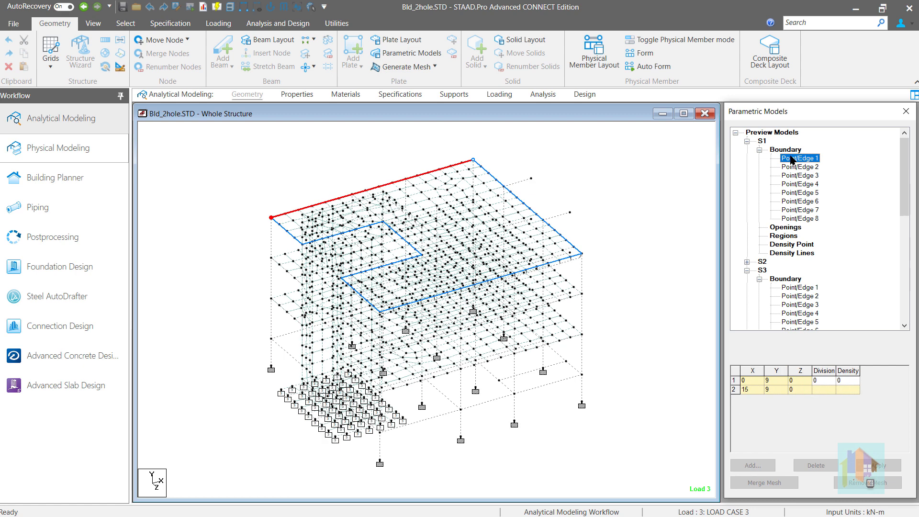
click(797, 167)
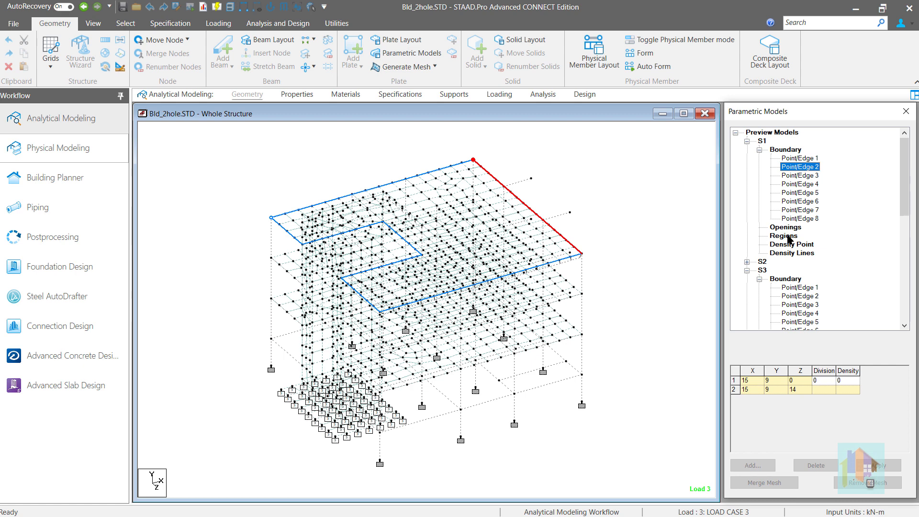
click(765, 142)
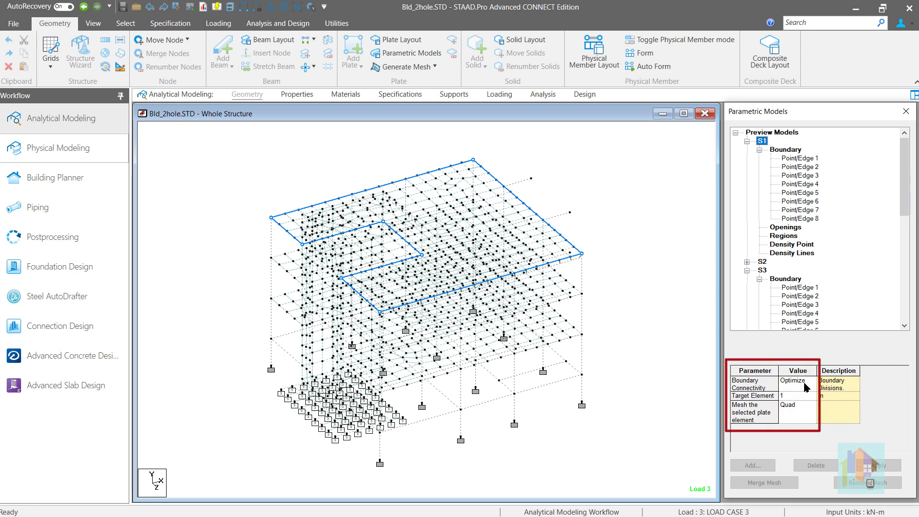
click(748, 141)
scroll(783, 292, down, 2)
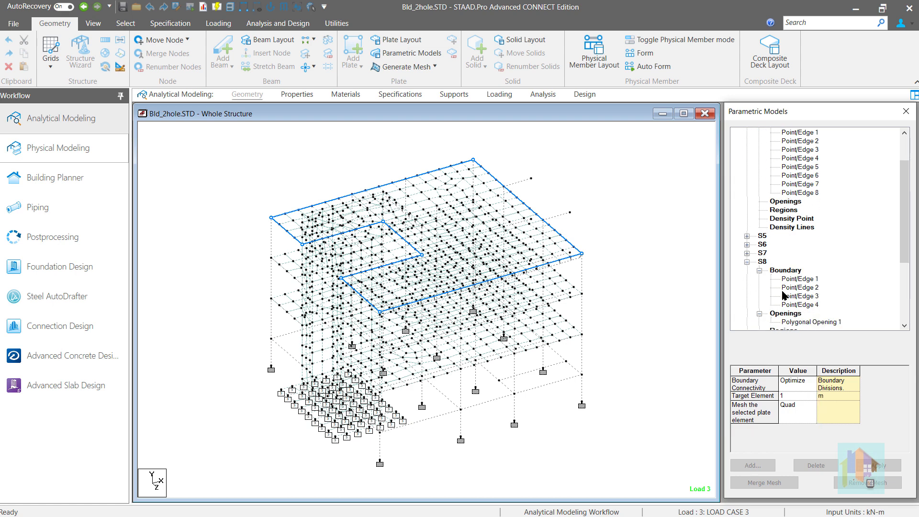
scroll(784, 295, down, 1)
click(788, 298)
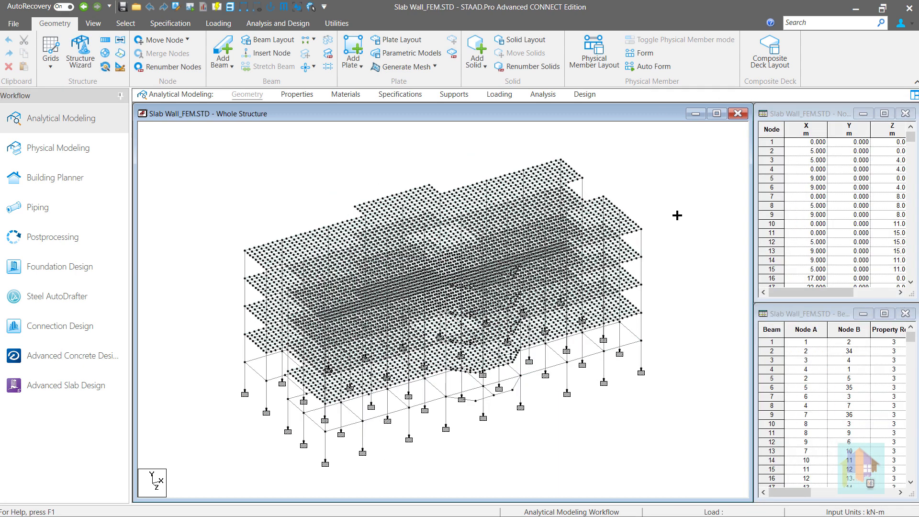
Open the parametric models of Slab Wall_FEM.STD and preview meshed slab surfaces 1, 4 and 3
click(411, 53)
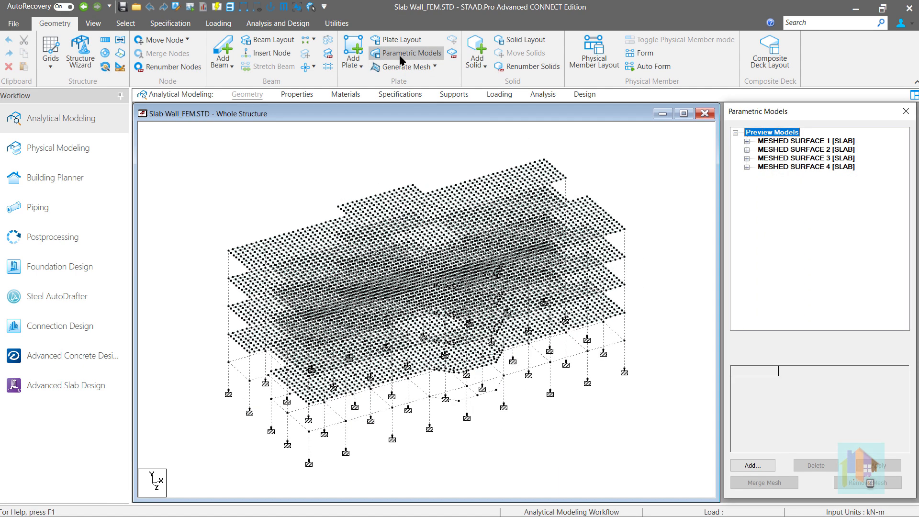
click(772, 141)
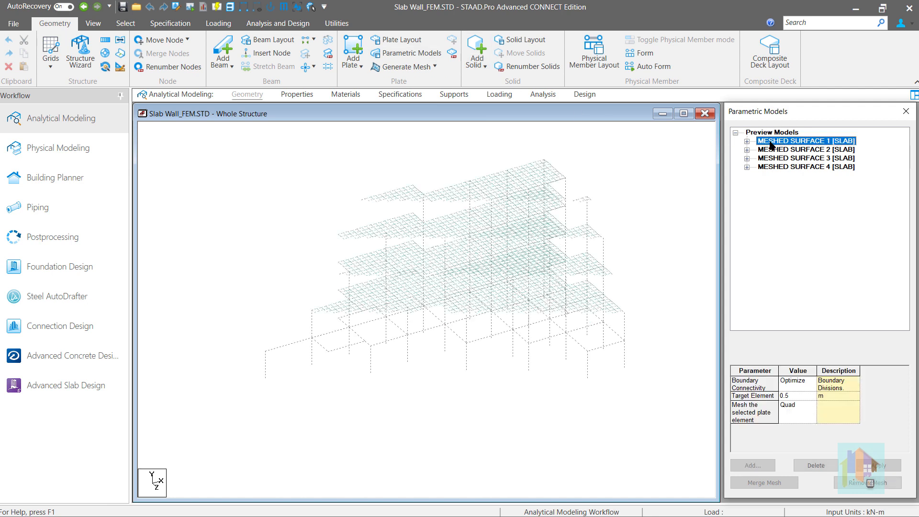
click(778, 167)
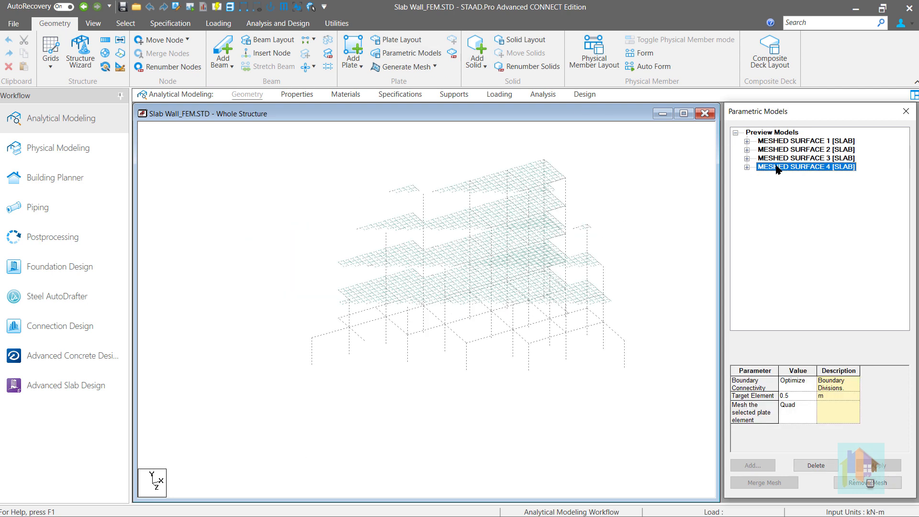
click(776, 158)
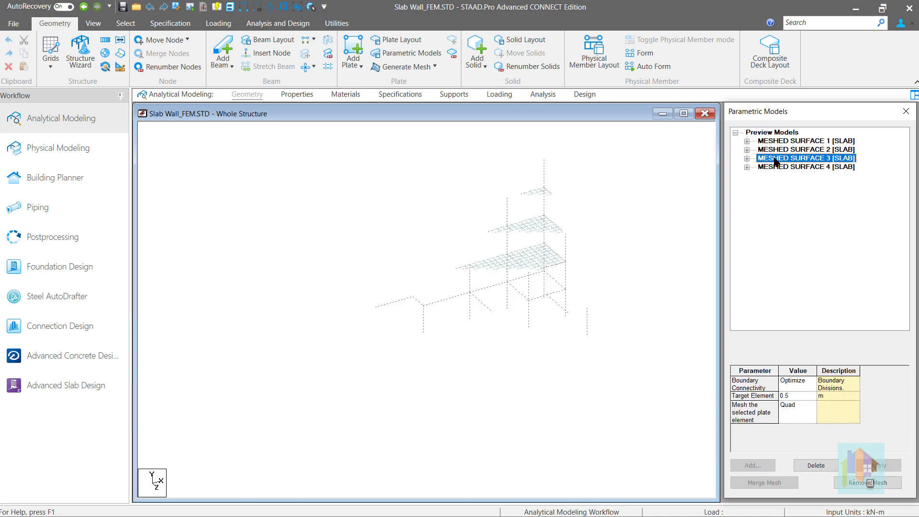
Display the saved view Top Flr in the active window and preview meshed slab surface 4
right_click(685, 187)
click(785, 244)
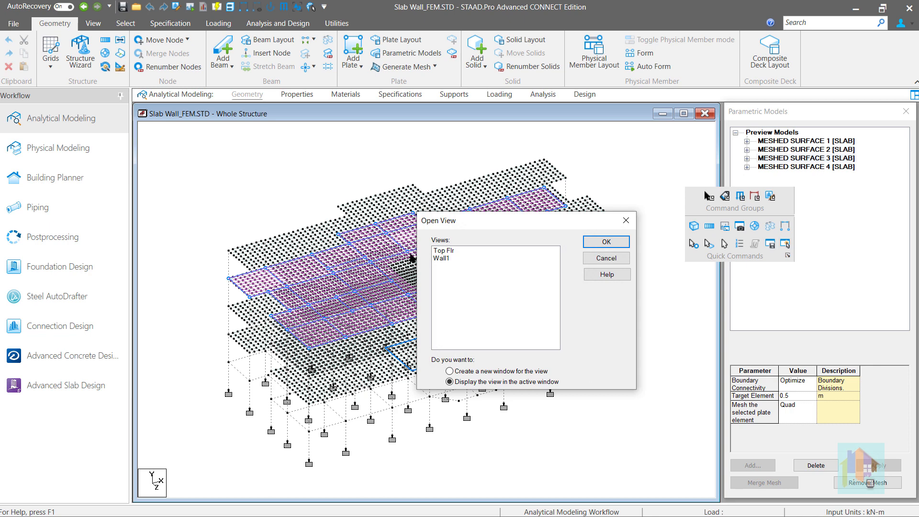
double_click(436, 251)
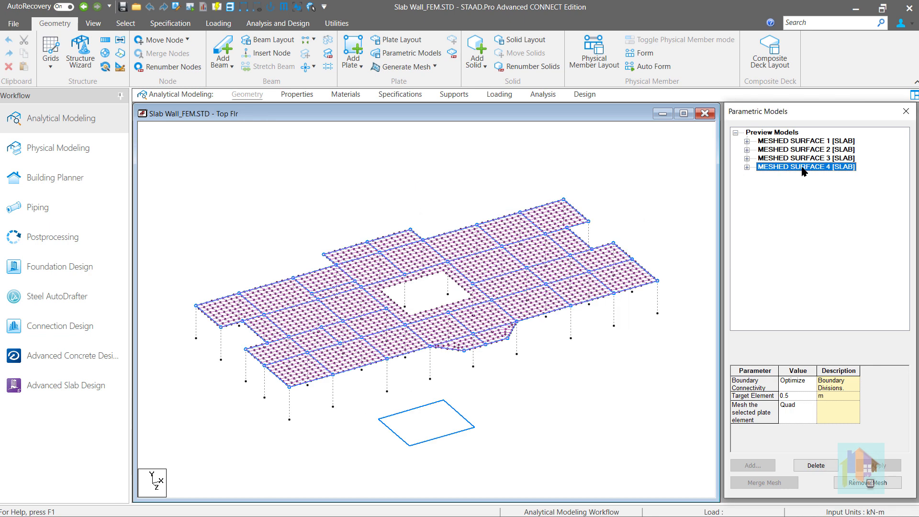
Select all beams of the Top Flr view, and display the whole structure to see where they sit
click(651, 203)
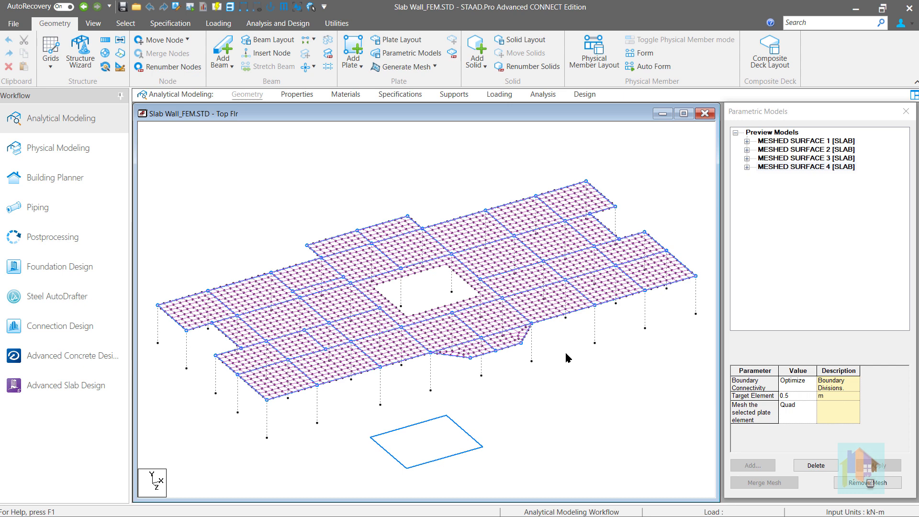
key(ctrl+a)
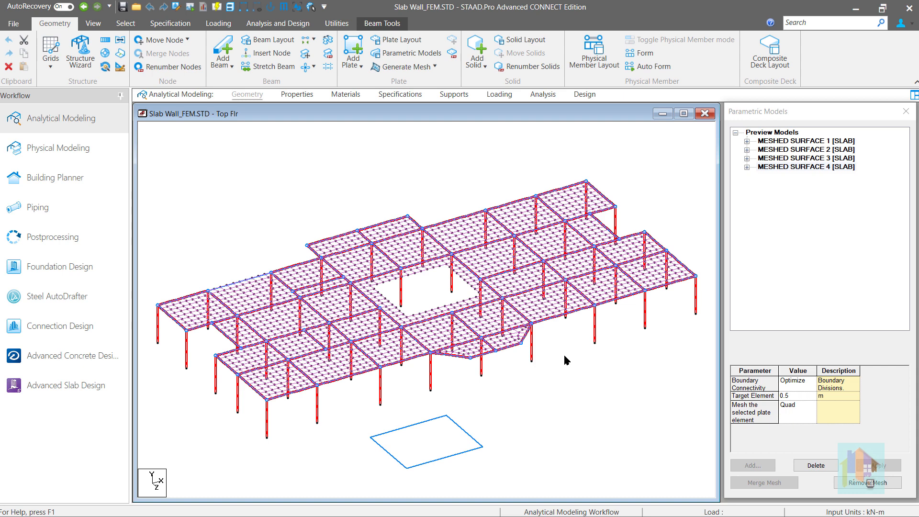
key(space)
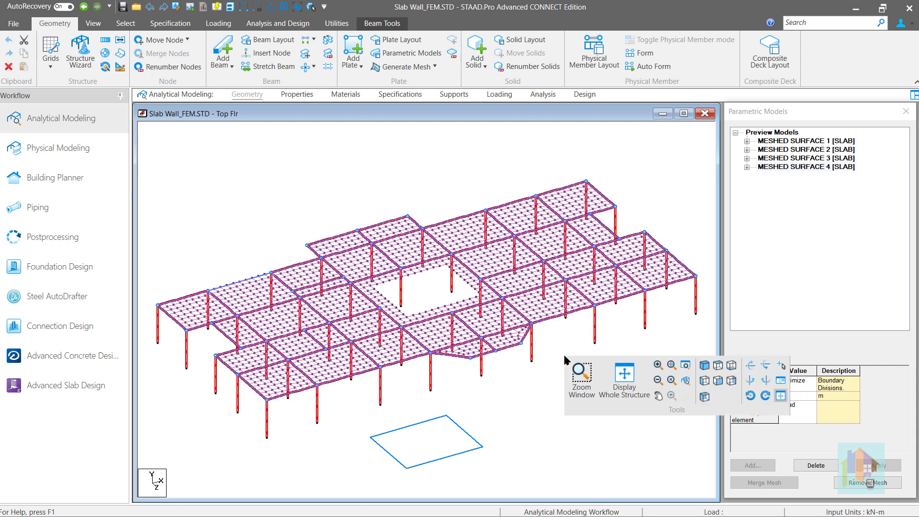
click(619, 379)
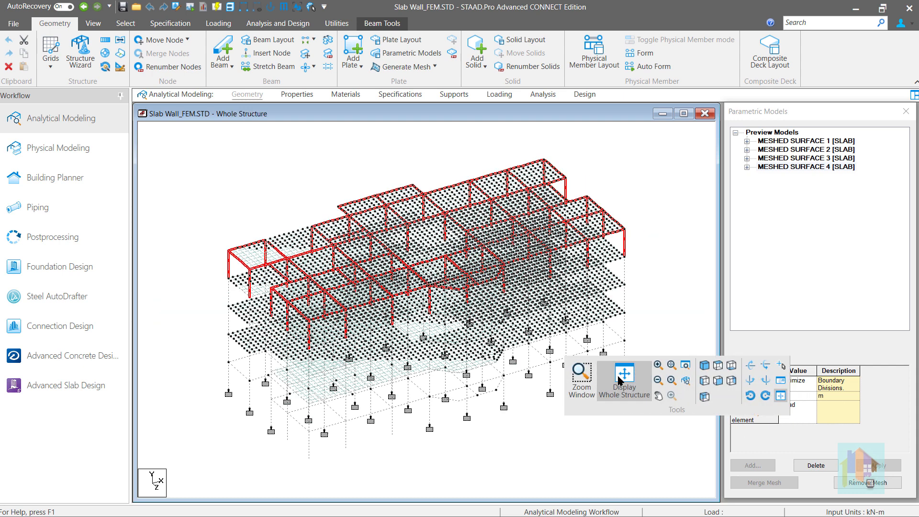
click(524, 434)
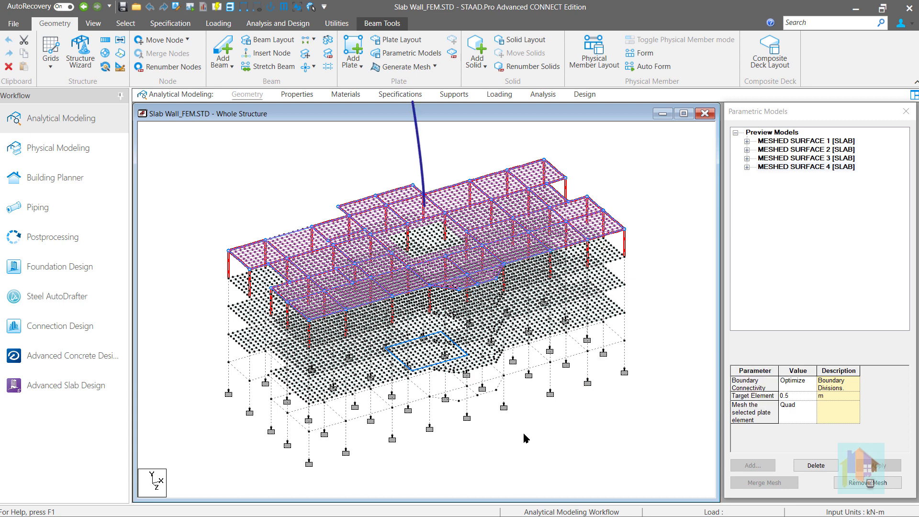
click(525, 435)
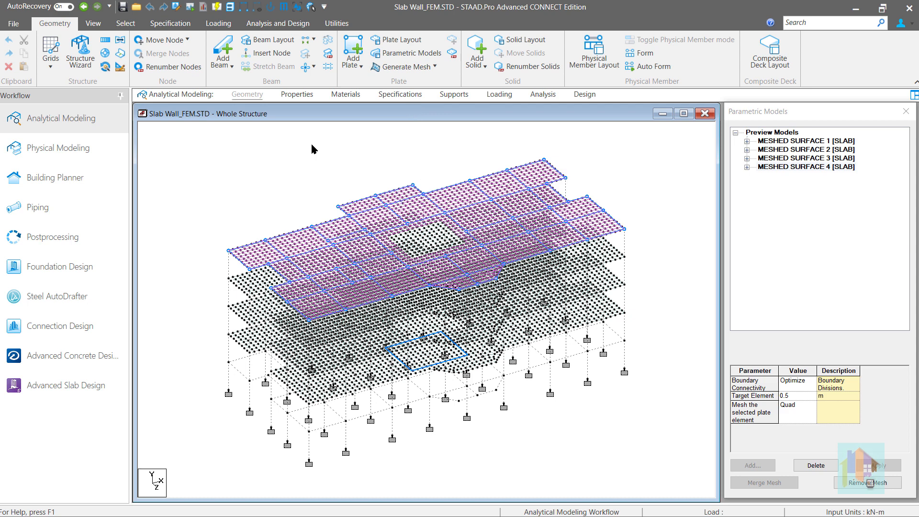
Leave the parametric models, select a corner portion of the upper floors and inspect it in a 3D rendering
click(256, 95)
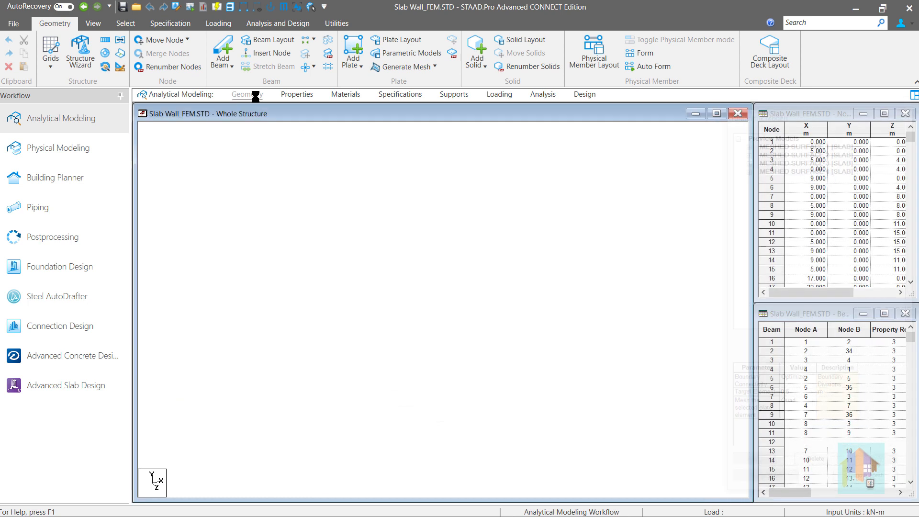
drag(255, 189, 342, 279)
right_click(306, 167)
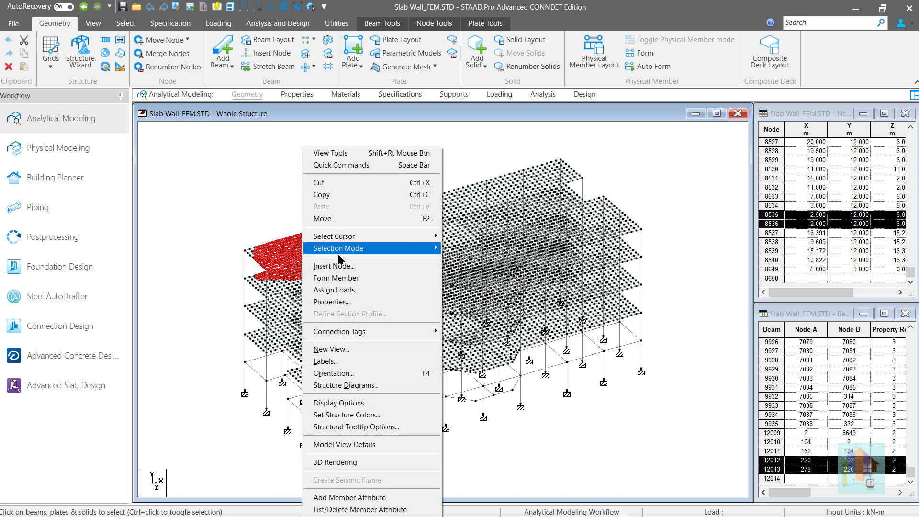
click(360, 461)
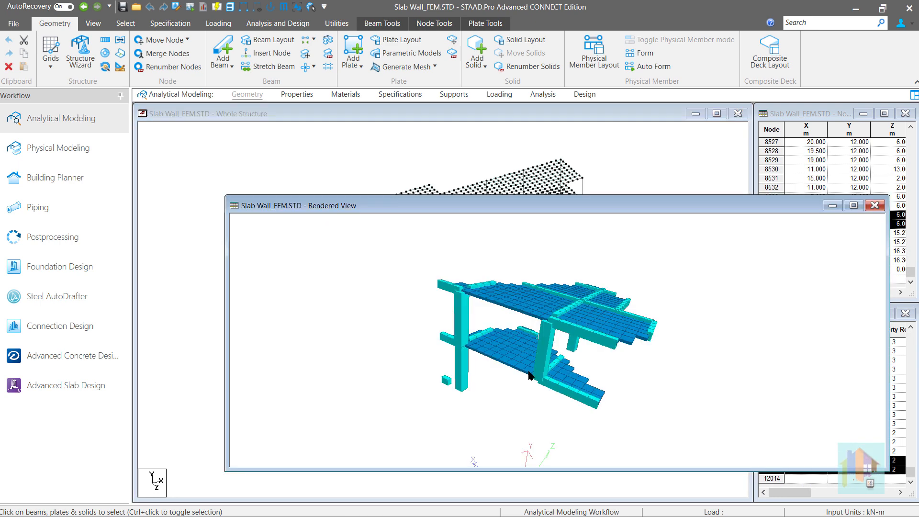
click(874, 206)
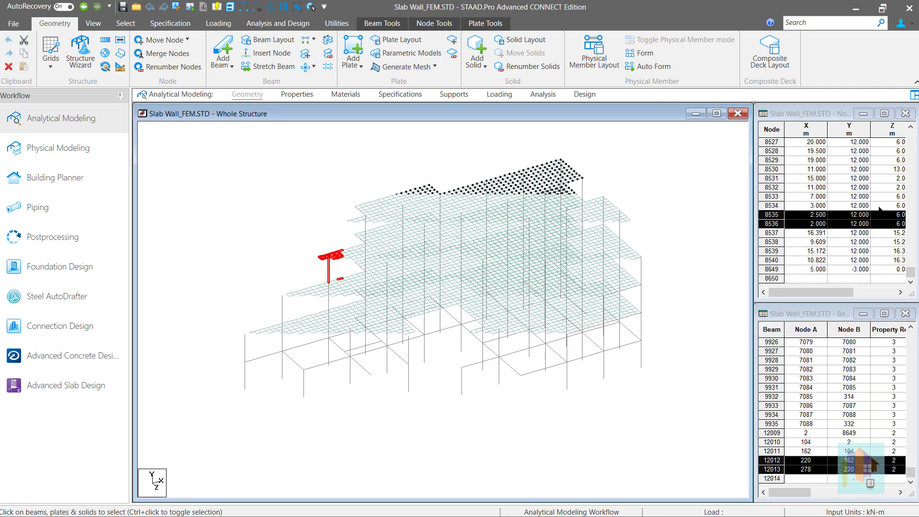
click(690, 226)
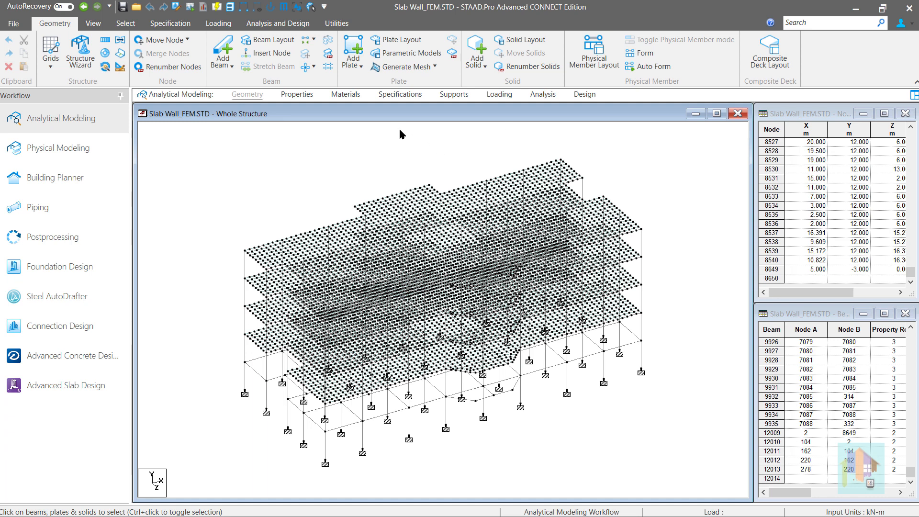
Examine the floor diaphragm options of the node specification without adding one
click(382, 95)
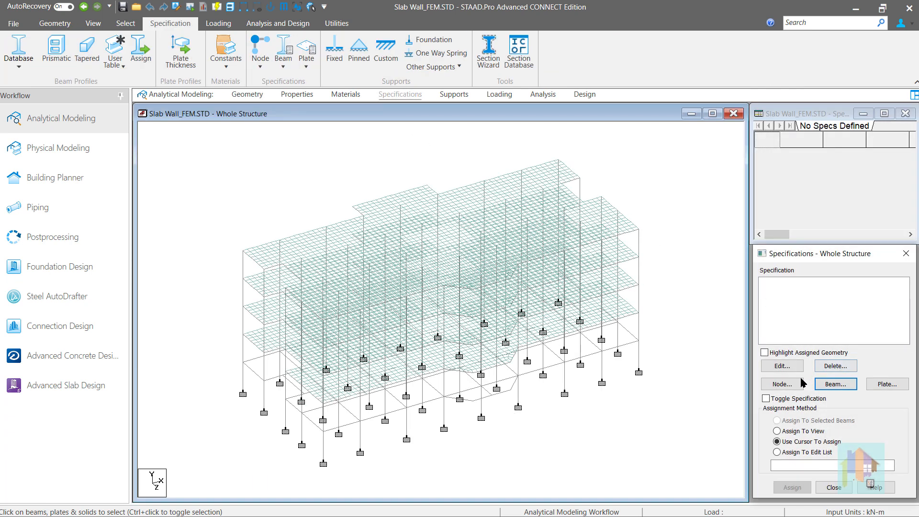
click(782, 384)
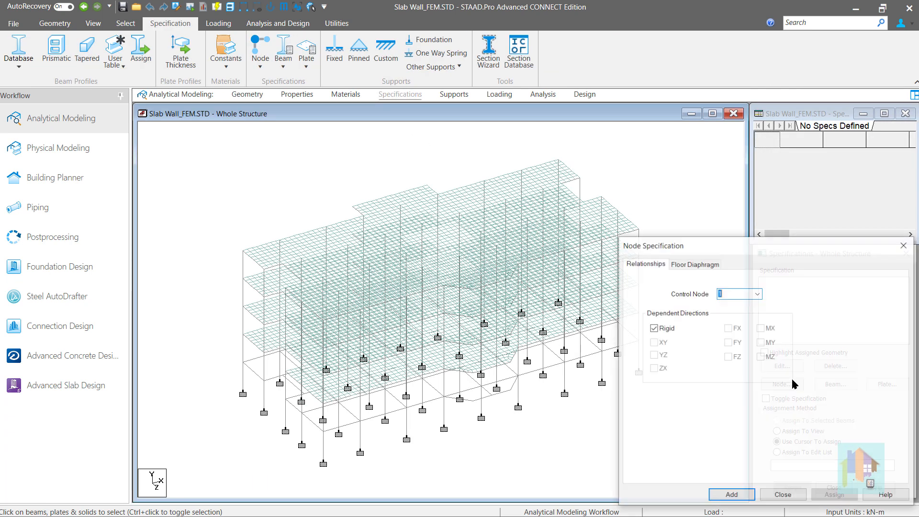
click(703, 263)
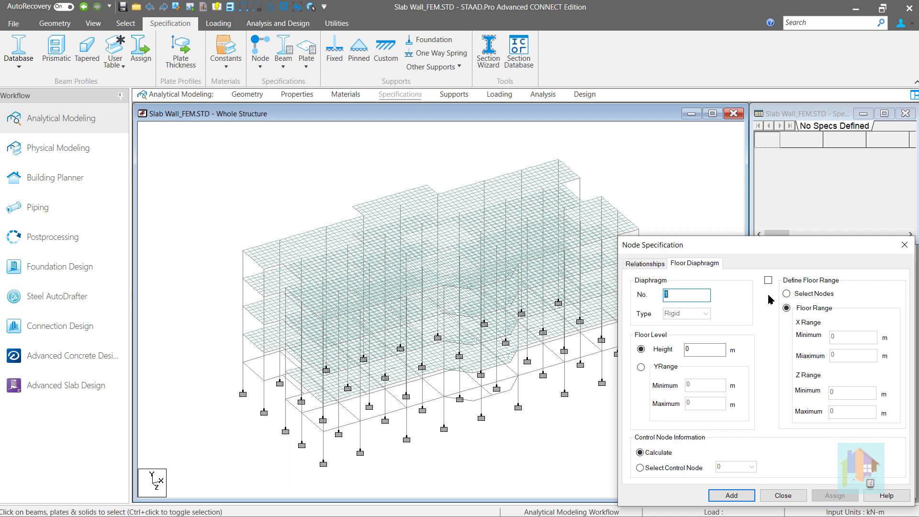
click(903, 248)
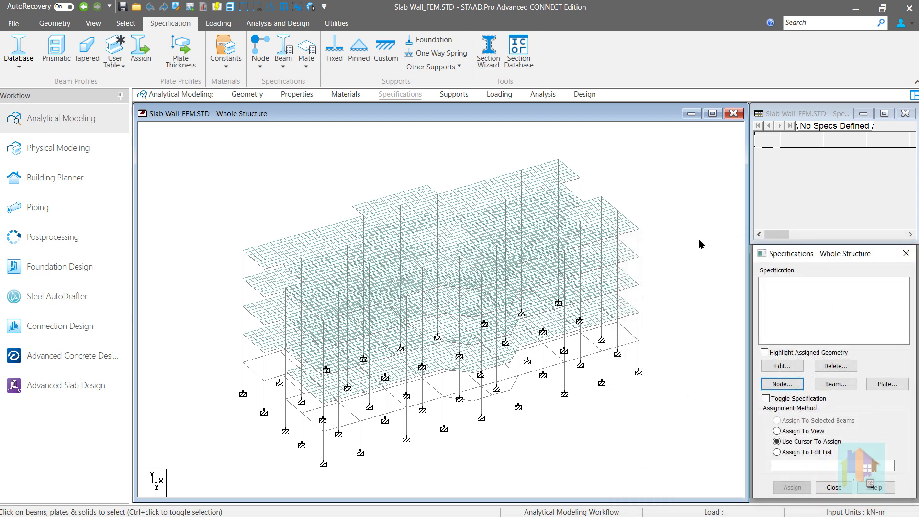
View the whole structure in plan, and return to the isometric display
right_click(700, 245)
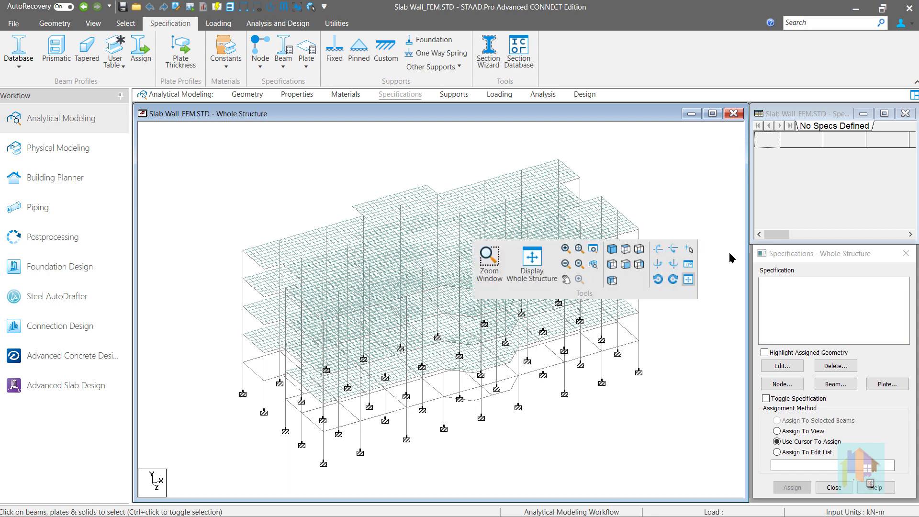
click(626, 249)
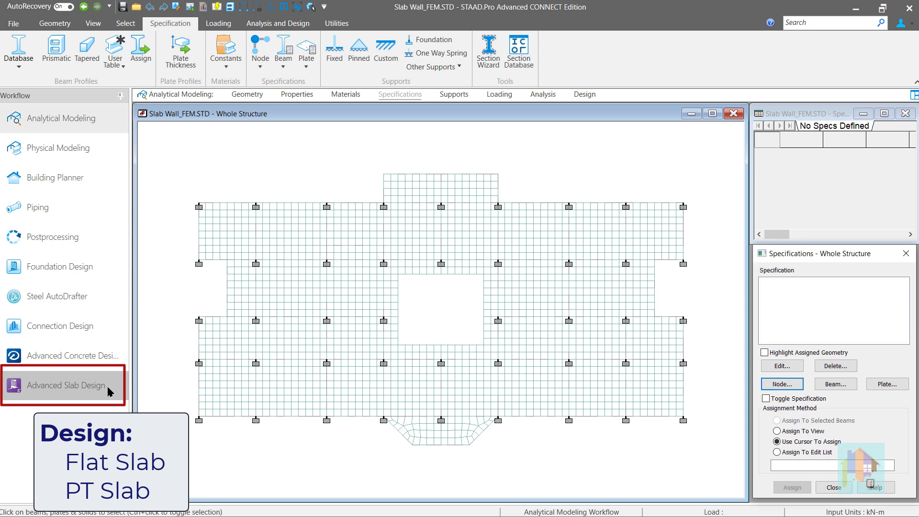
right_click(163, 366)
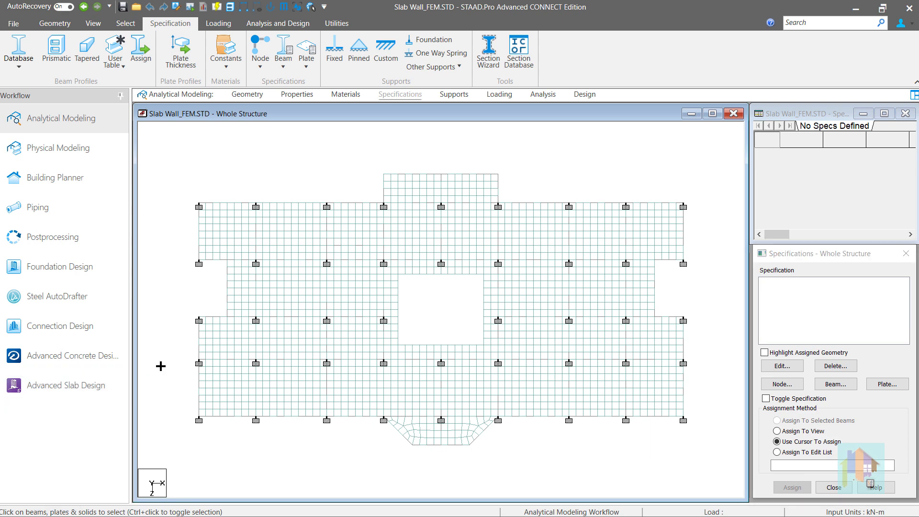
click(219, 383)
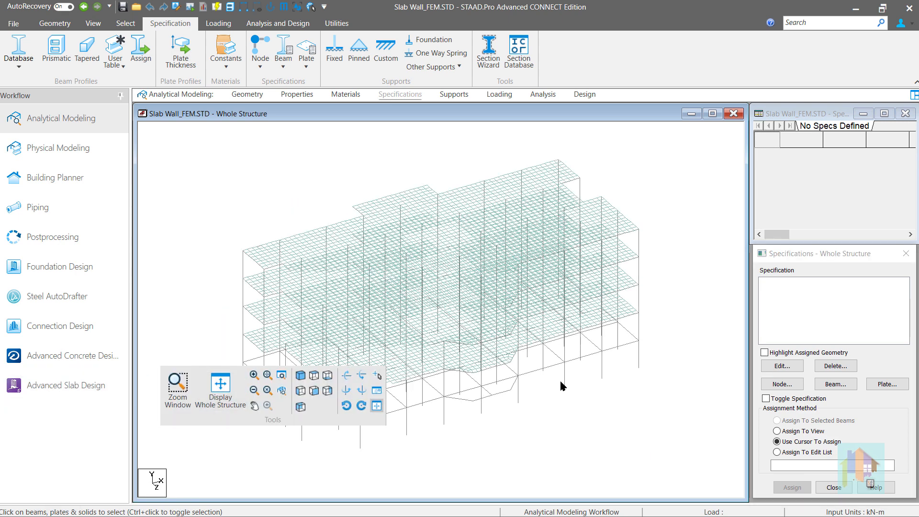
click(621, 411)
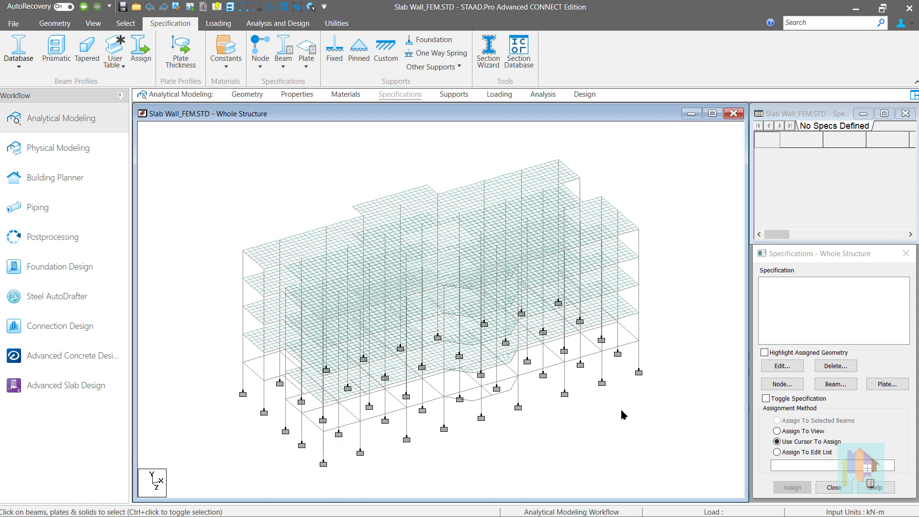
Display the saved view Wall1 in the active window
right_click(624, 414)
click(721, 467)
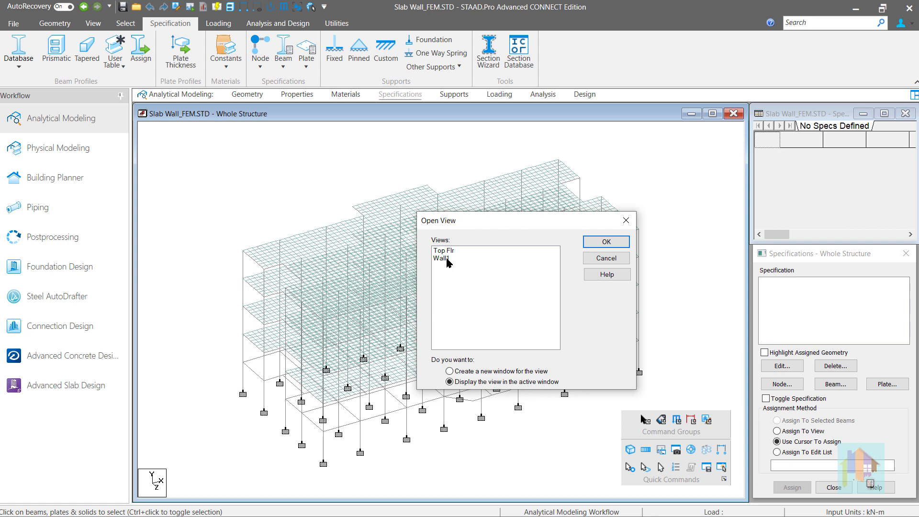
double_click(445, 258)
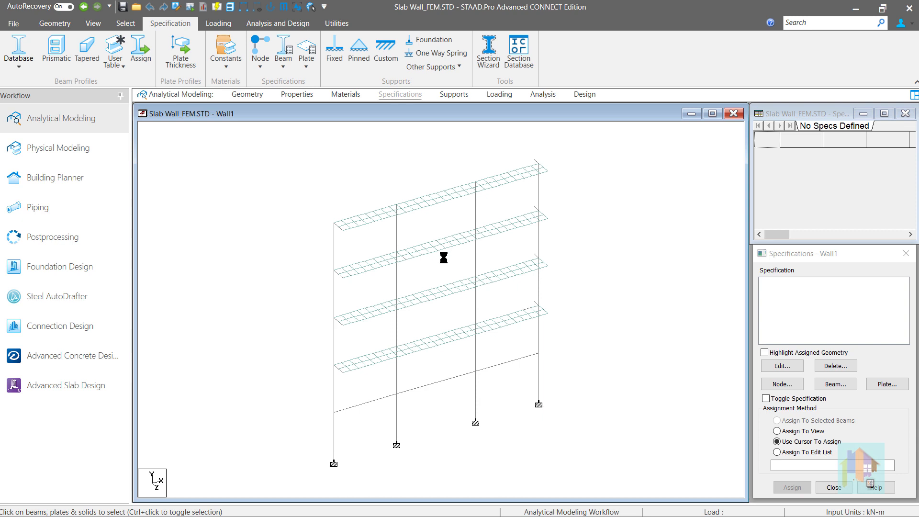
Outline a new parametric model between the two middle columns, from their base supports up to the top floor
click(50, 25)
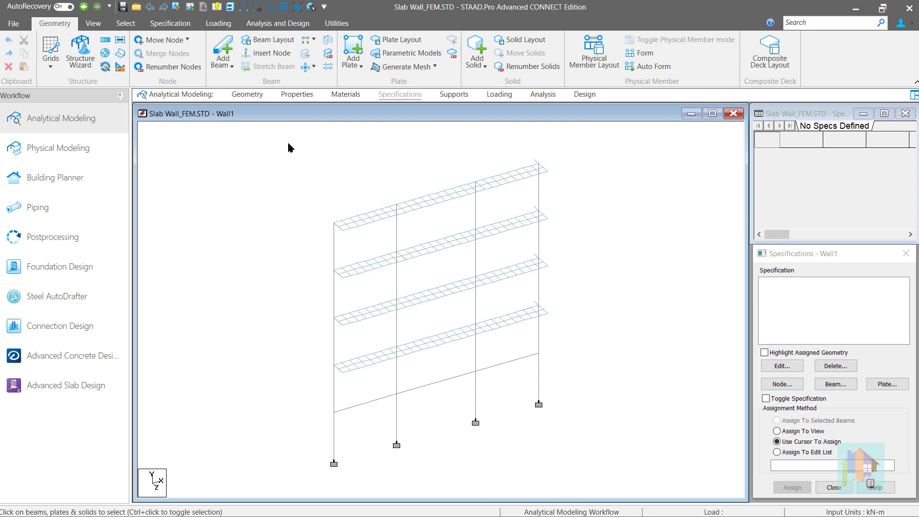
click(408, 53)
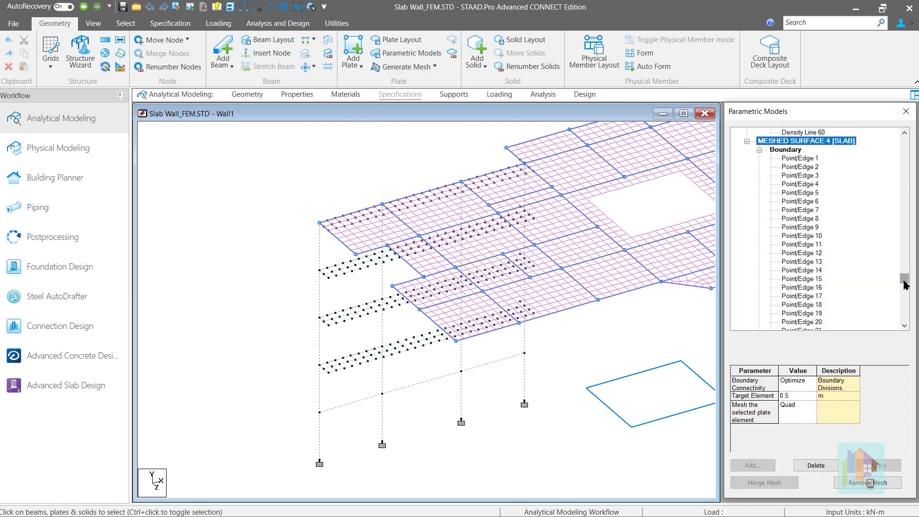
drag(903, 280, 904, 139)
click(788, 133)
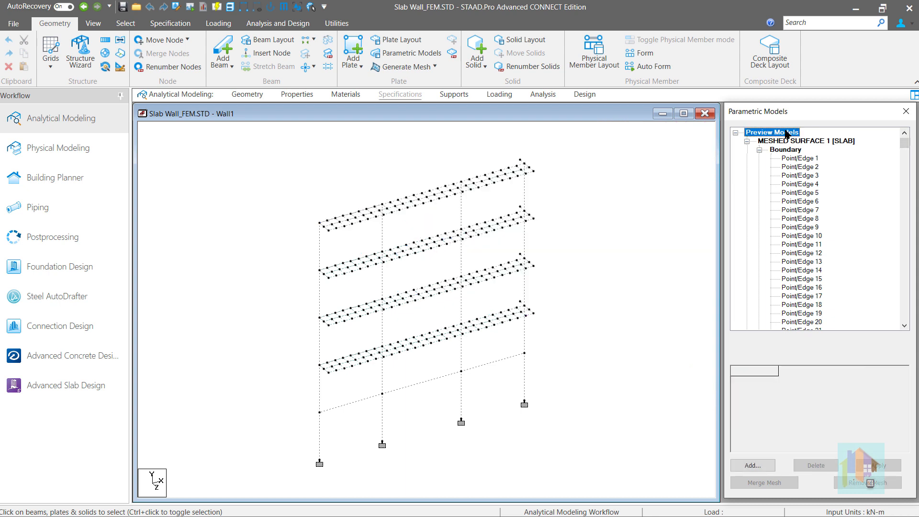
click(752, 466)
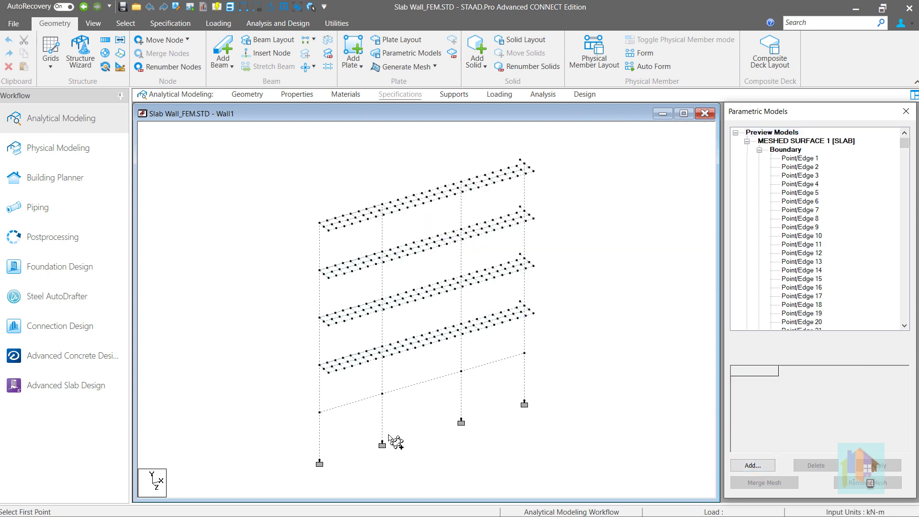
click(383, 441)
click(383, 204)
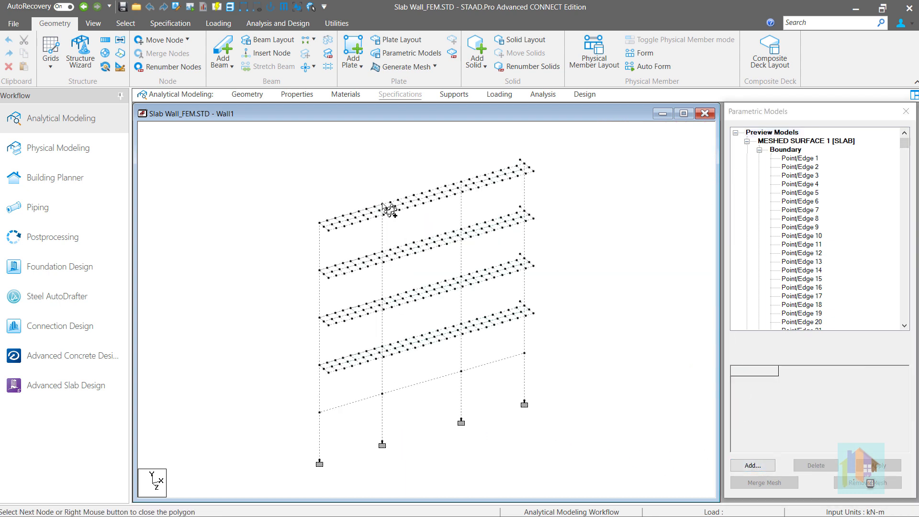
click(461, 182)
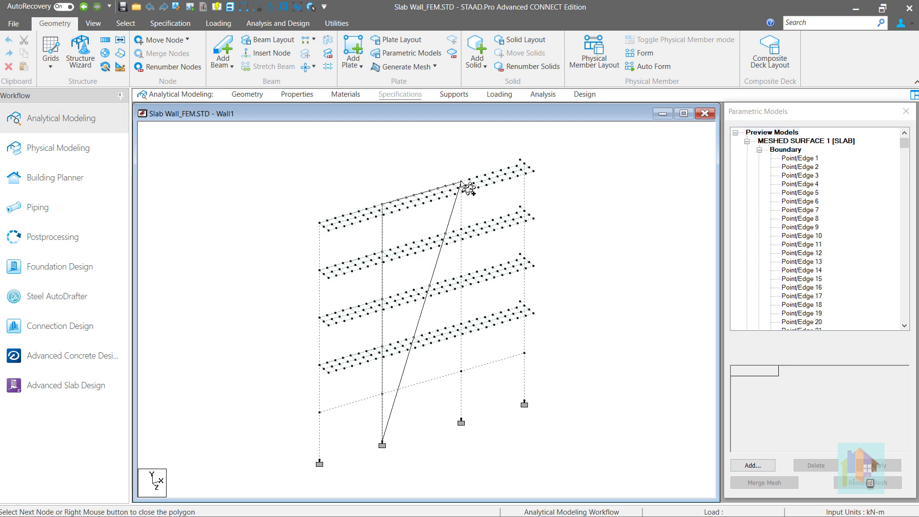
click(461, 421)
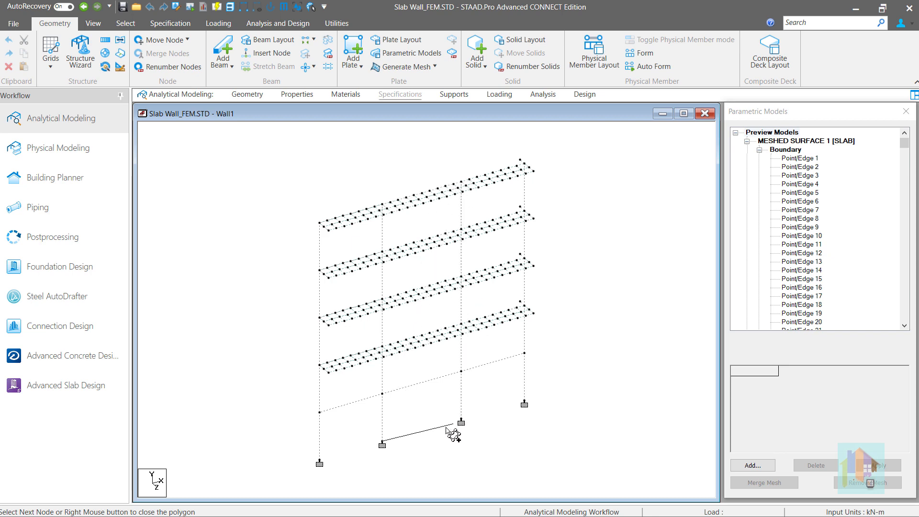
right_click(404, 437)
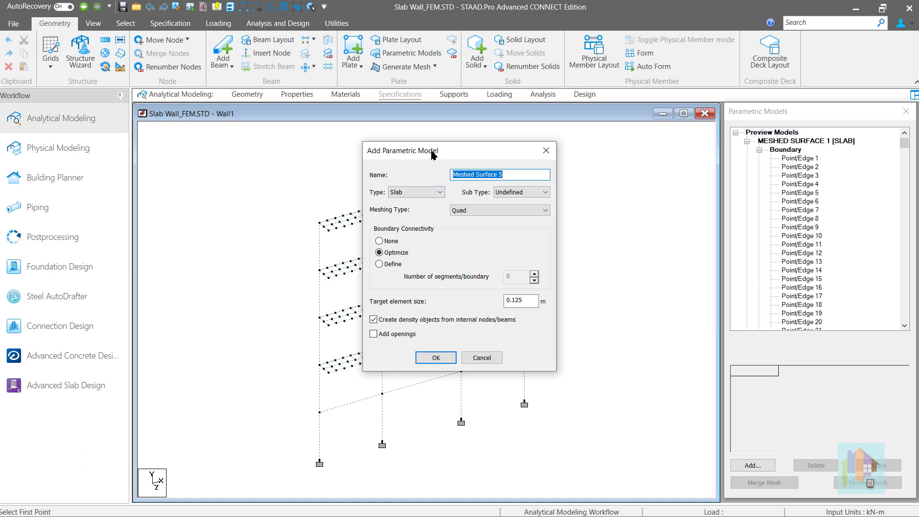
Create the parametric model as type Wall with Quad meshing and a target element size of 0.5 m
drag(432, 154, 578, 205)
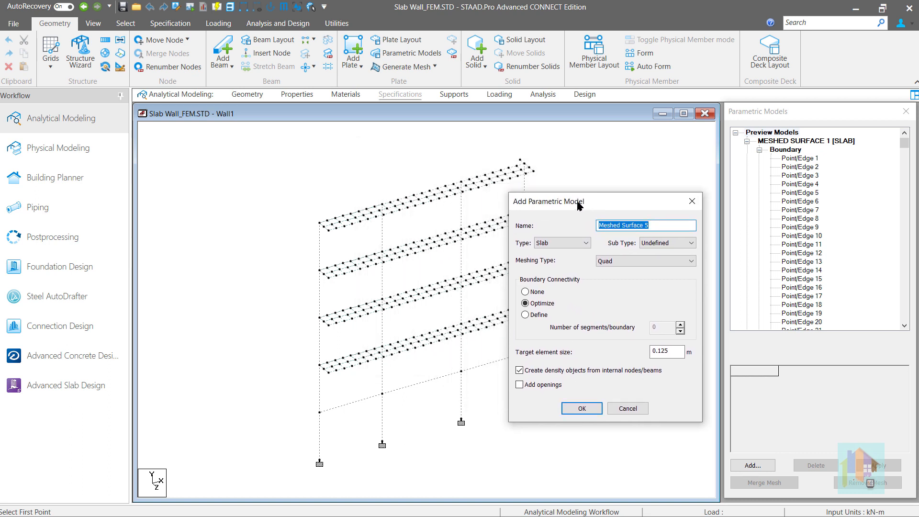
click(577, 243)
click(573, 260)
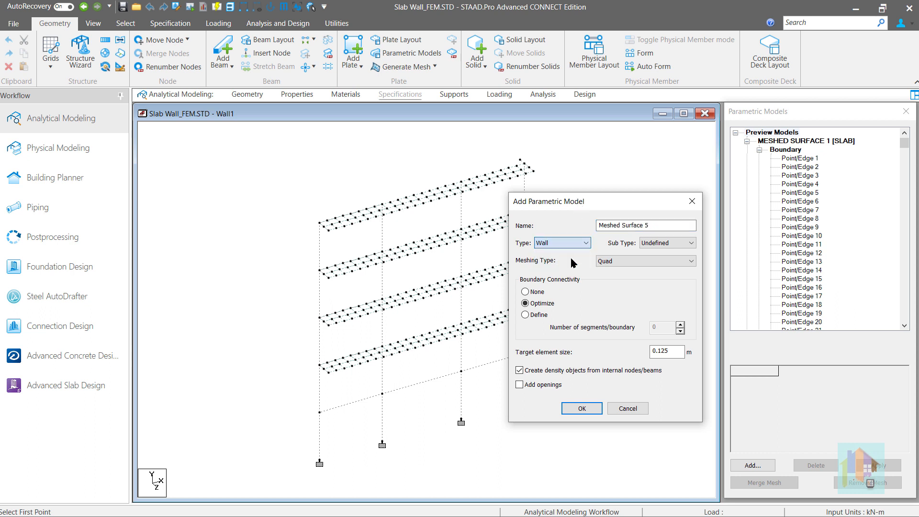
click(621, 264)
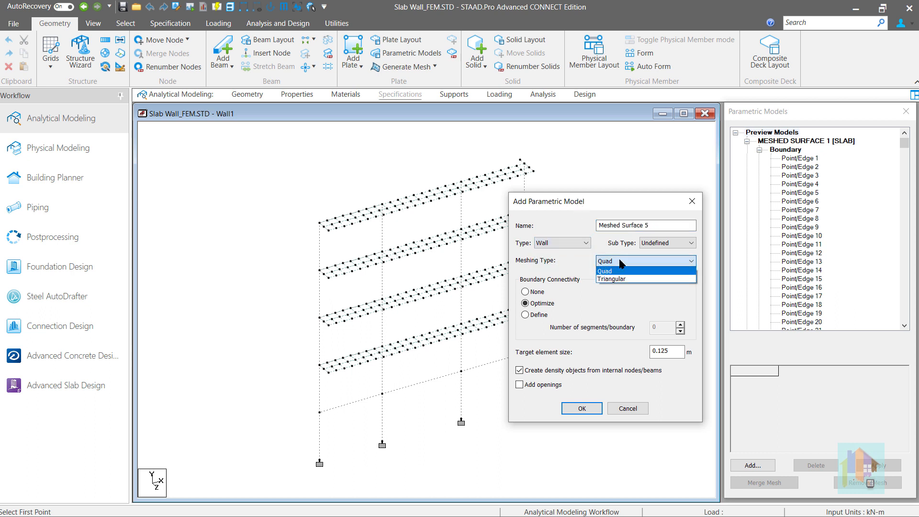
click(620, 260)
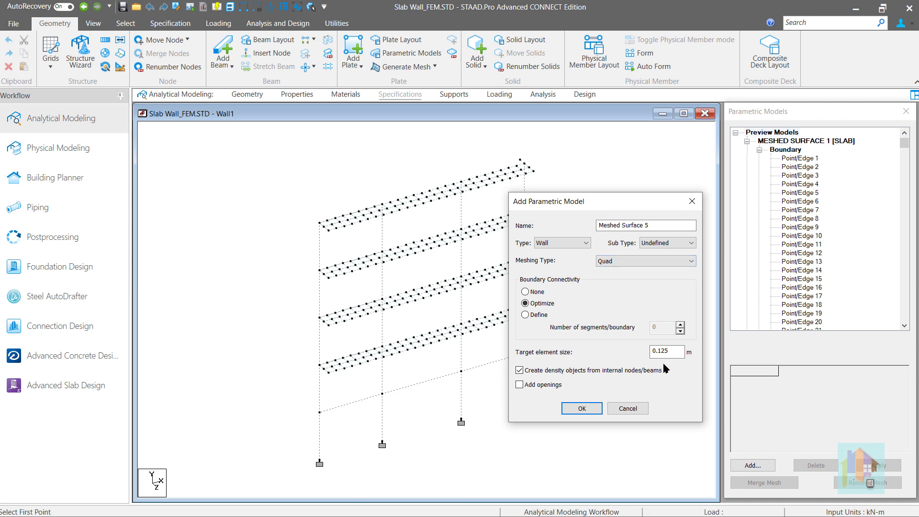
drag(673, 351, 659, 351)
text(5)
click(582, 408)
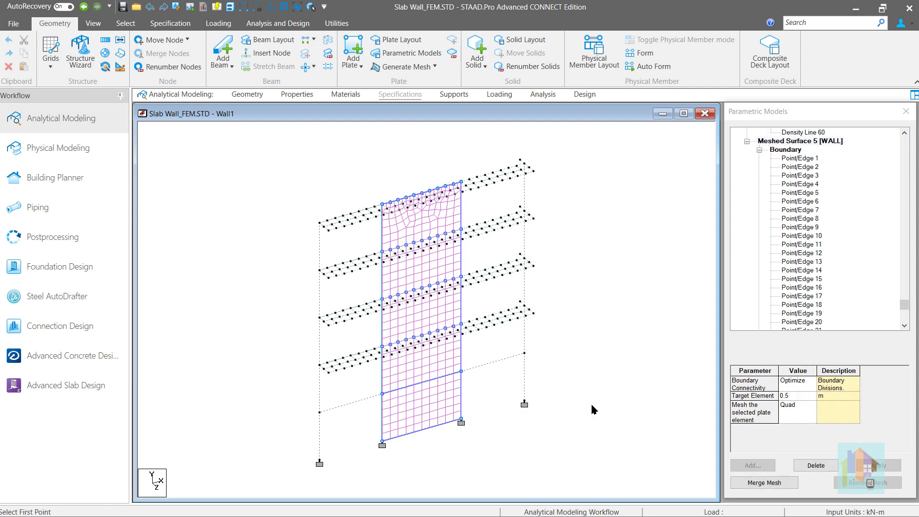
Remesh the selected wall surface with Triangular plate elements at a target element size of 0.5 m
scroll(411, 332, up, 3)
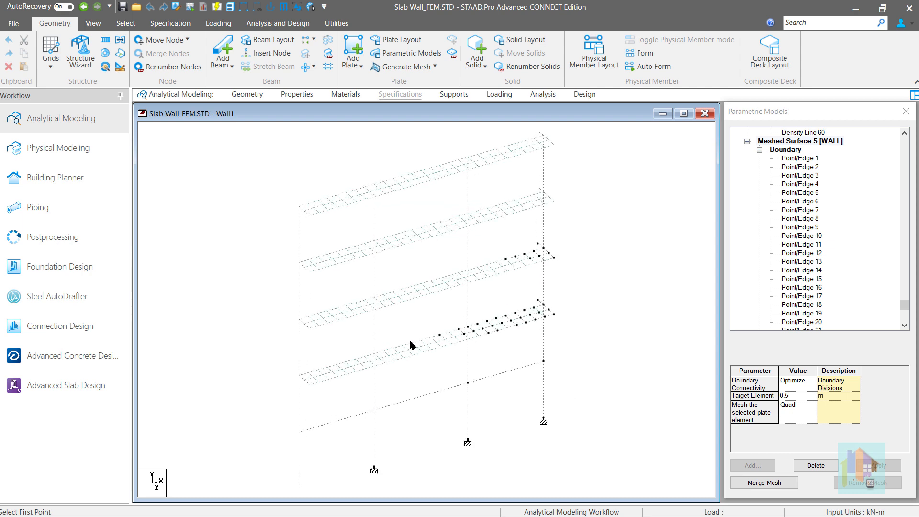
click(794, 396)
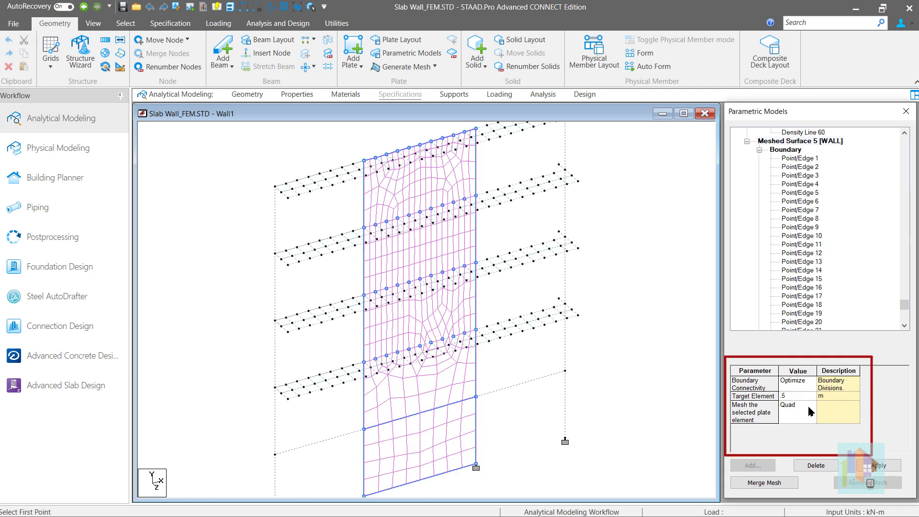
click(809, 410)
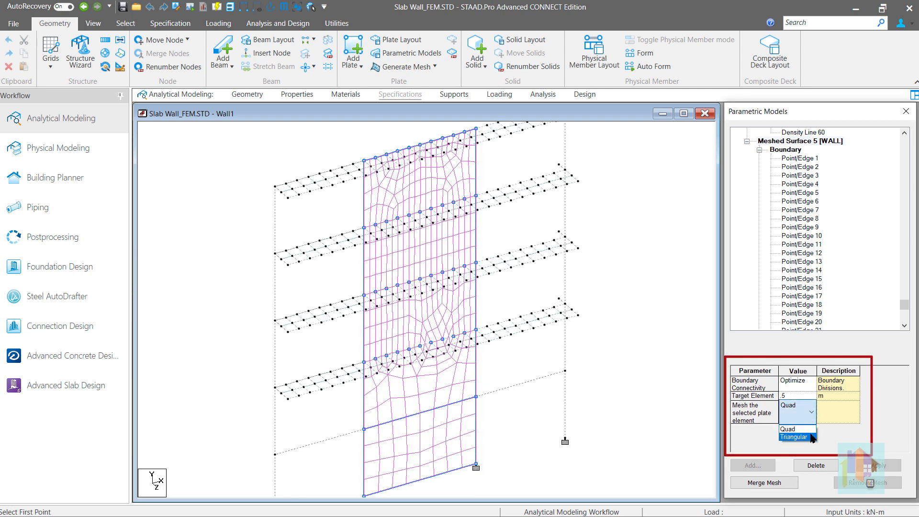
click(794, 436)
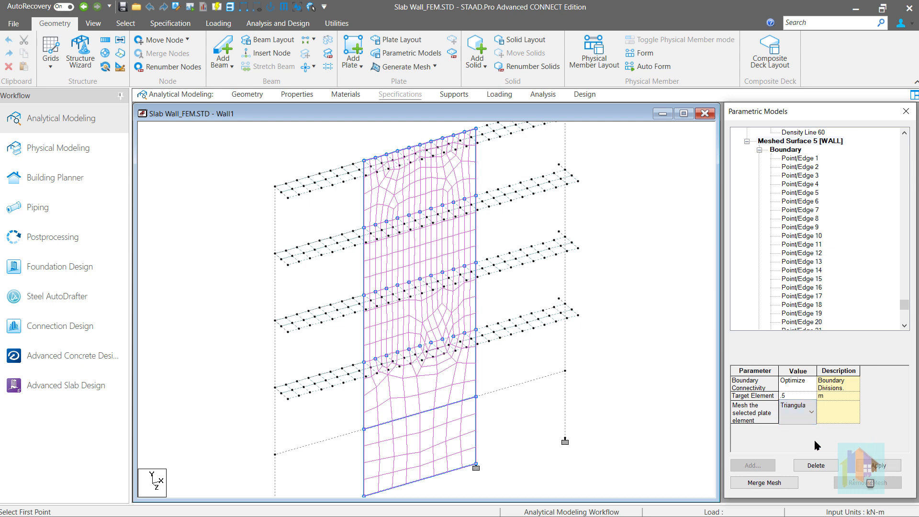
click(868, 466)
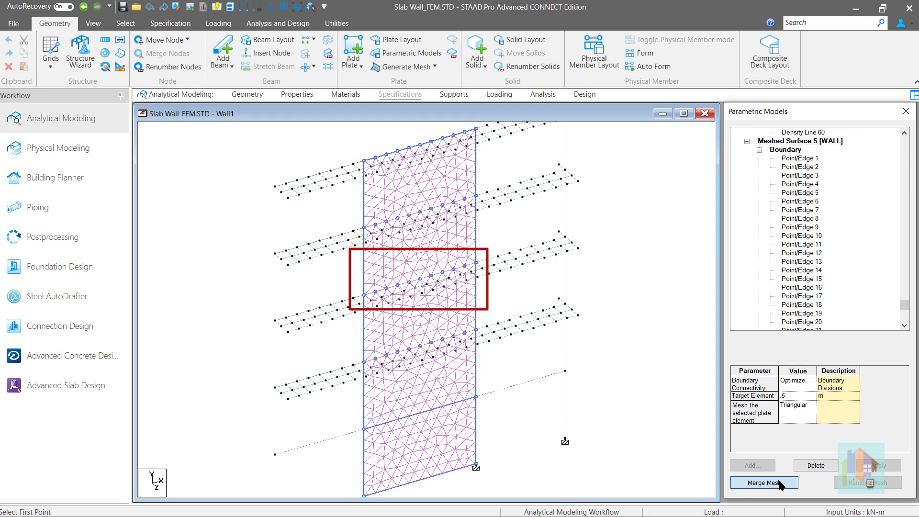
Merge the wall's triangular mesh into the structure and inspect it up to the top floor
click(764, 483)
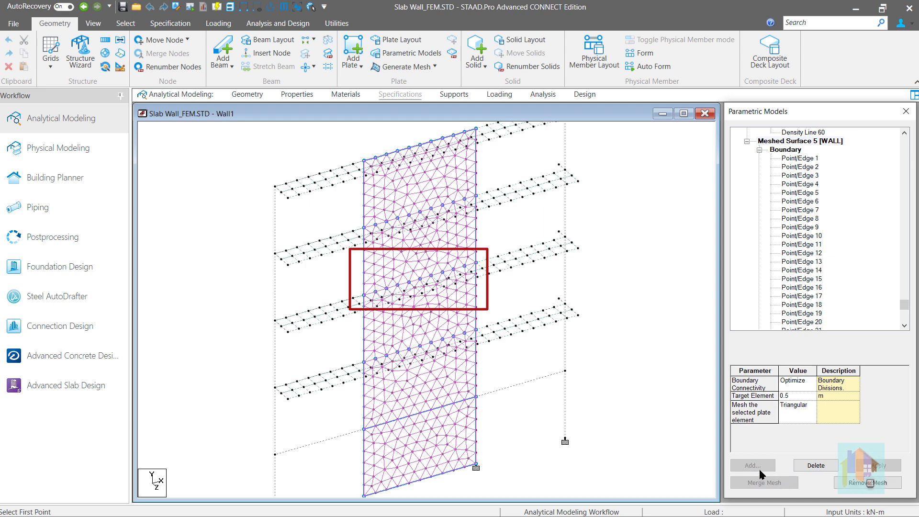
click(508, 367)
scroll(410, 345, up, 5)
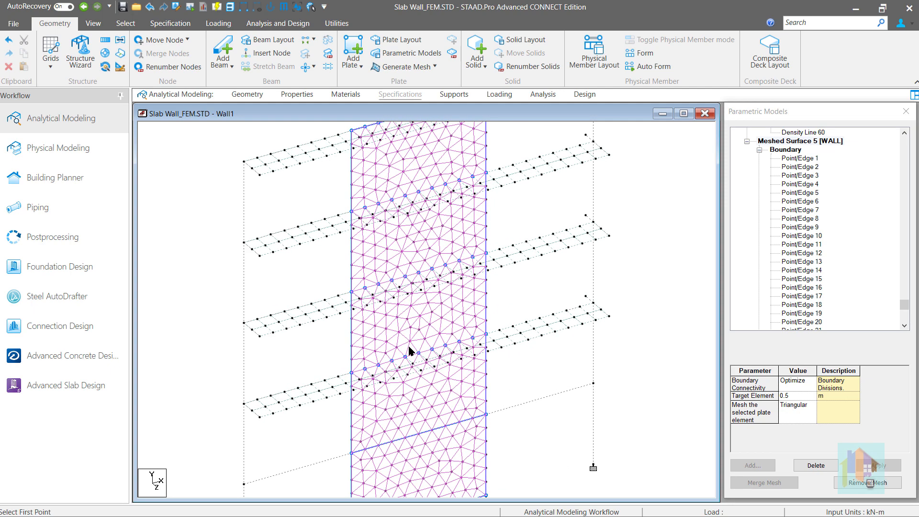
middle_drag(453, 275, 458, 337)
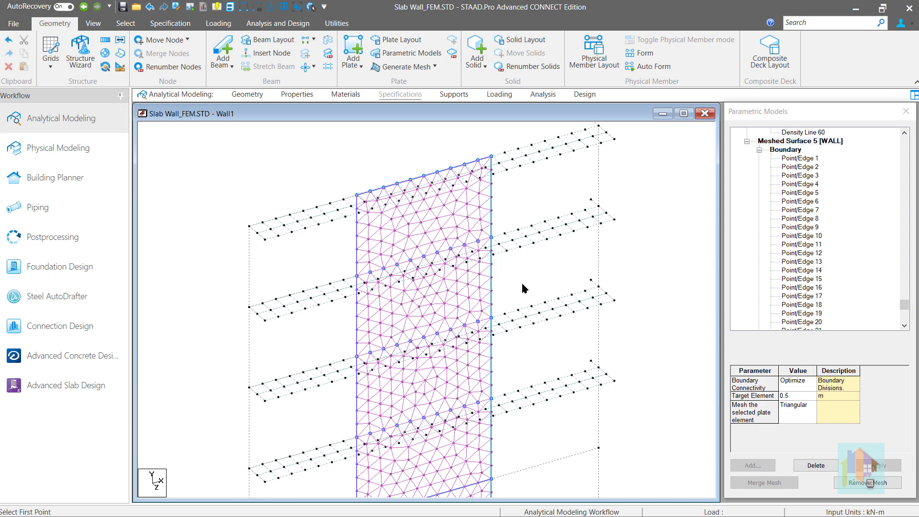
scroll(522, 283, down, 1)
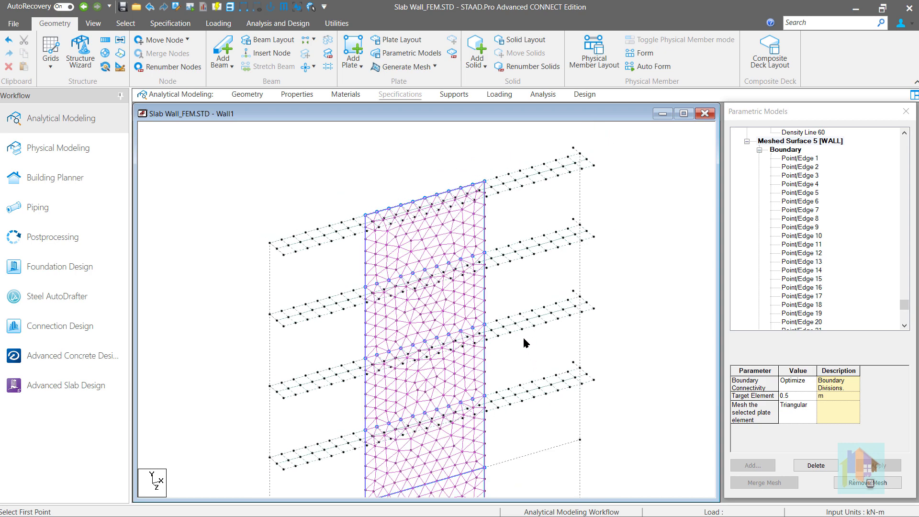
Leave the parametric models for the geometry page and display the whole structure
click(250, 94)
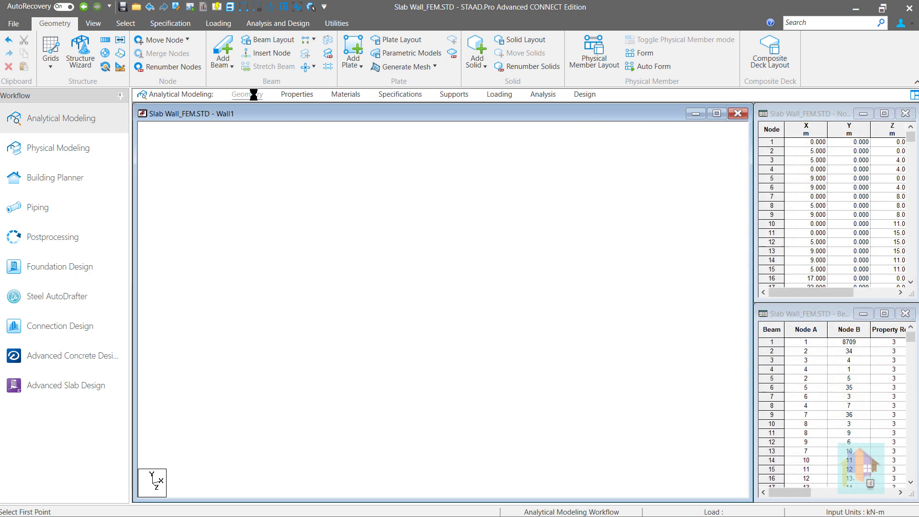
right_click(612, 281)
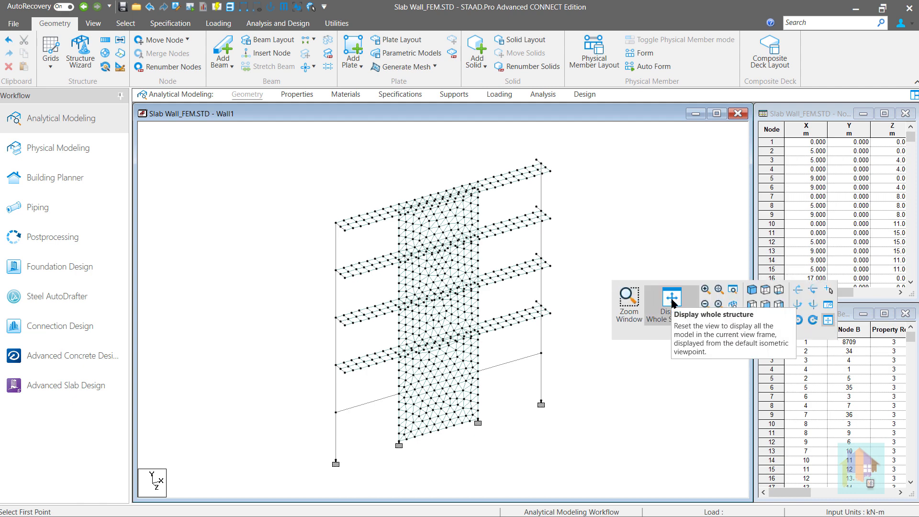
click(672, 299)
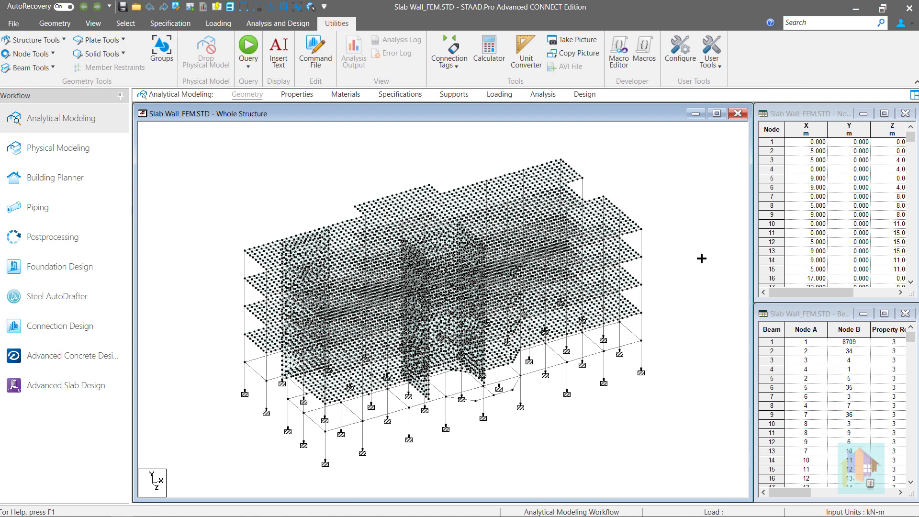
Display the saved view lift in the active window
right_click(701, 259)
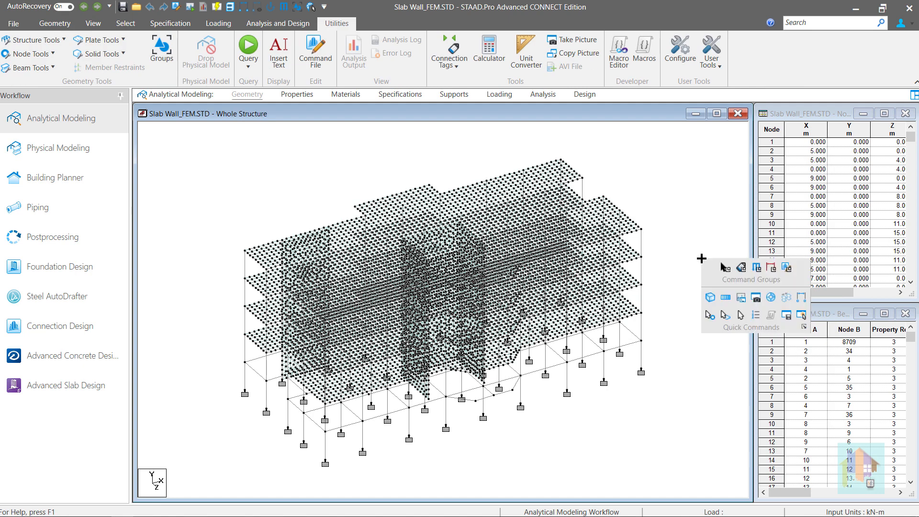
click(801, 316)
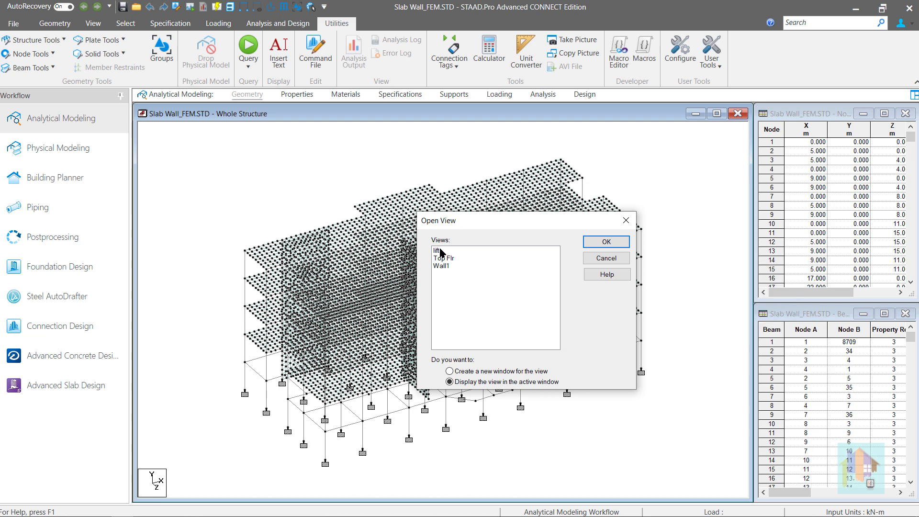
double_click(442, 251)
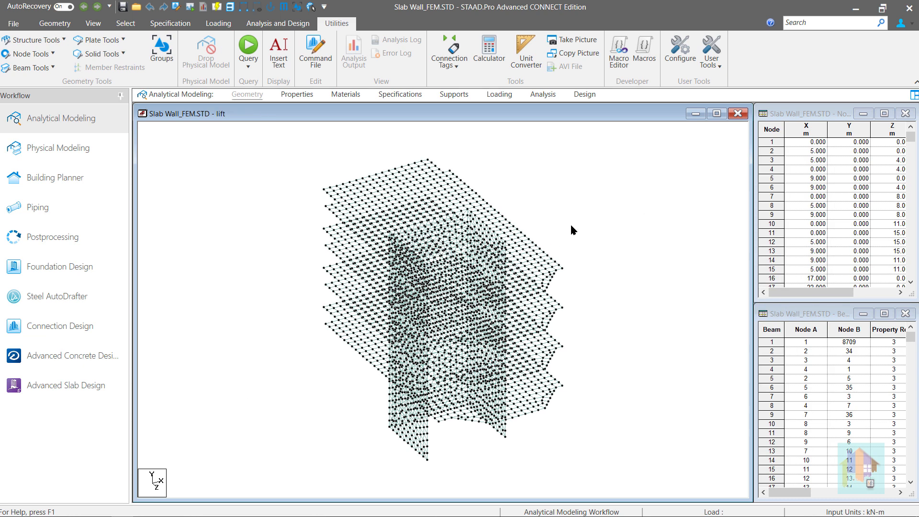
Create a 3D rendering of the lift view and examine the meshed walls inside the shaft opening
right_click(572, 226)
click(641, 507)
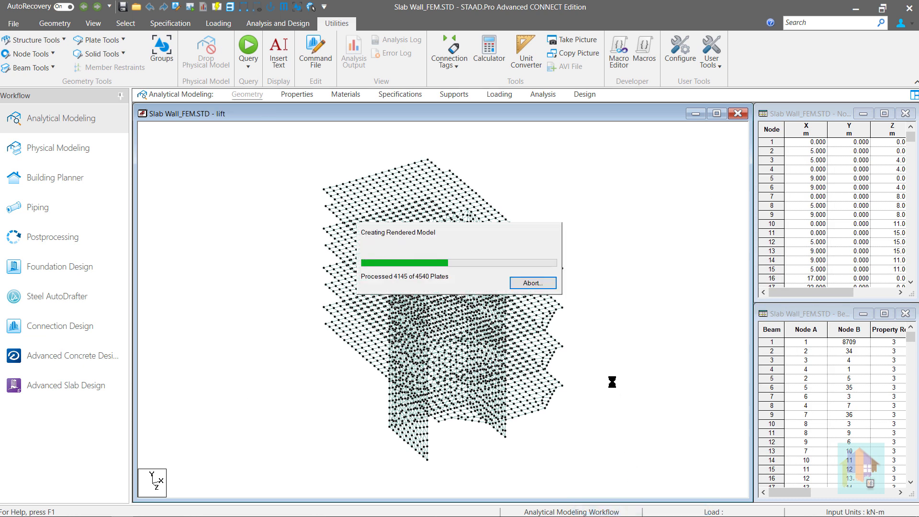
drag(624, 399, 486, 362)
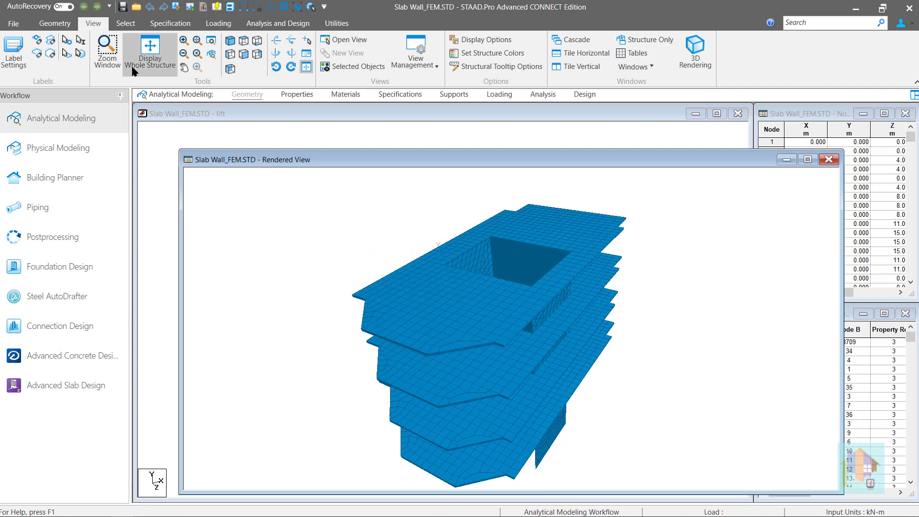
click(107, 50)
drag(415, 187, 547, 307)
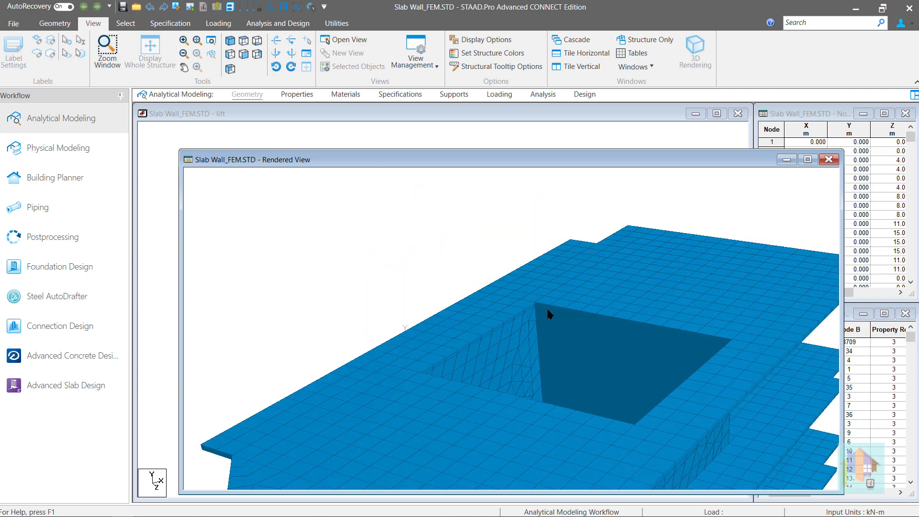
drag(657, 422, 561, 333)
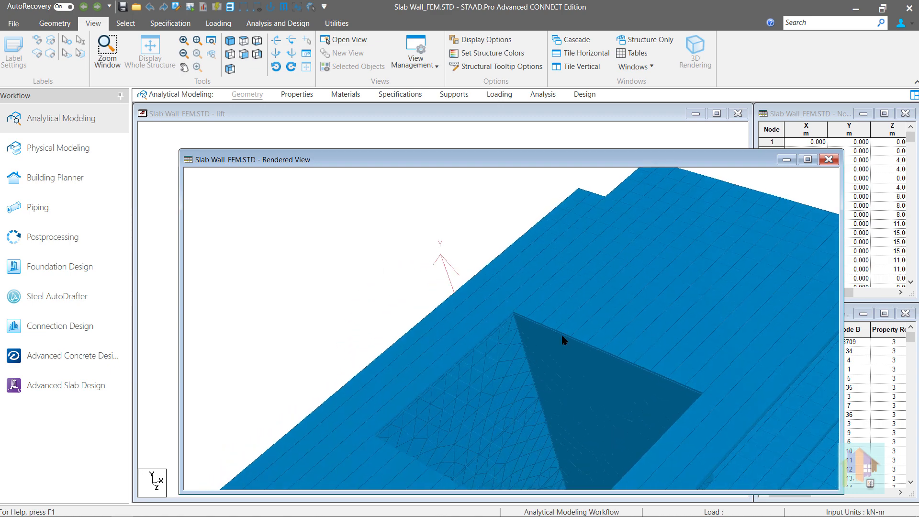
Close the rendered view and display the whole structure
click(829, 160)
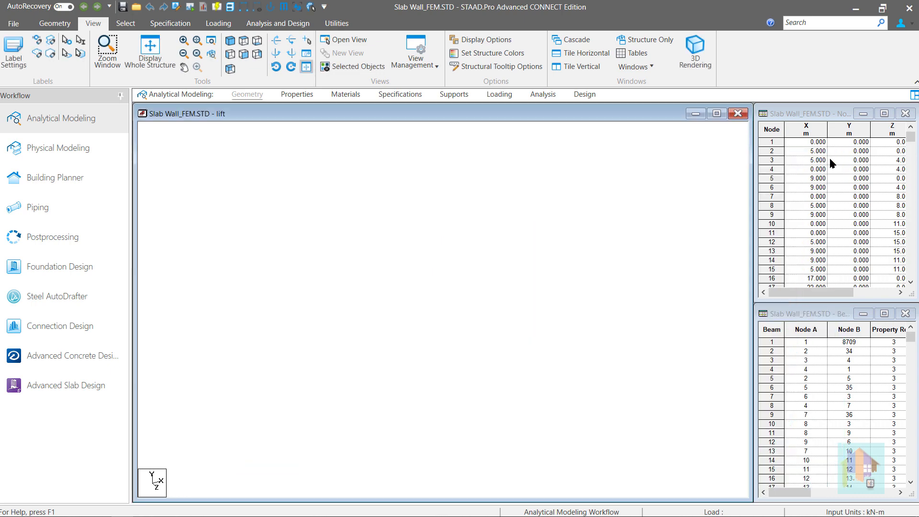
right_click(654, 201)
click(704, 223)
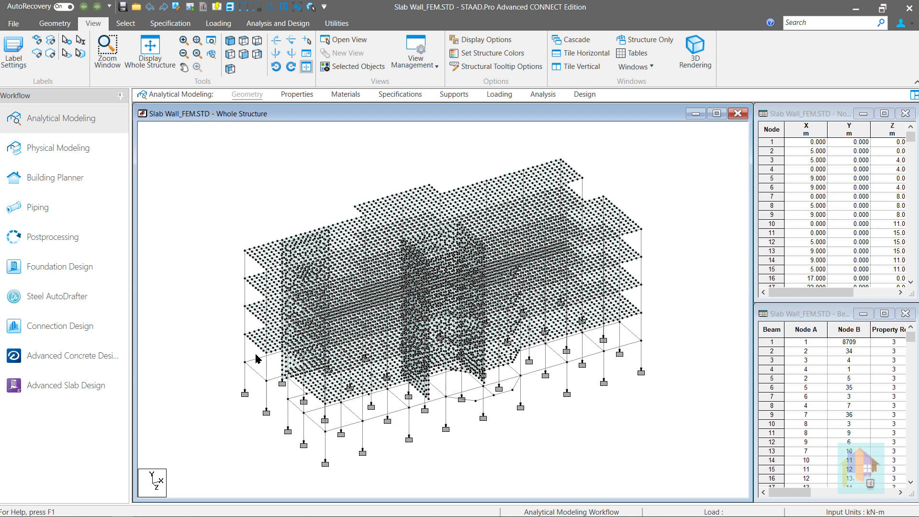
Switch to STAAD RCDC Advanced Concrete Design and create a Column & Wall project with design code IS 456 : 2000 + IS 13920 : 2016
click(83, 357)
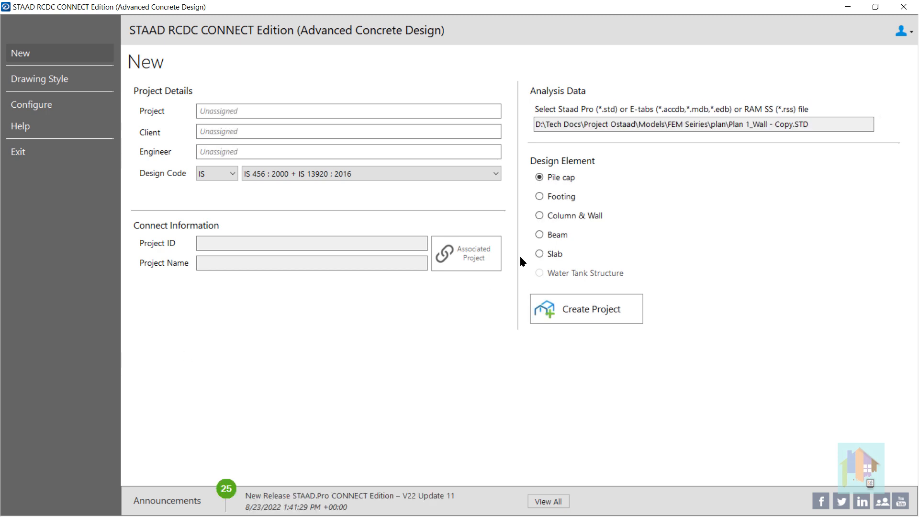
click(540, 217)
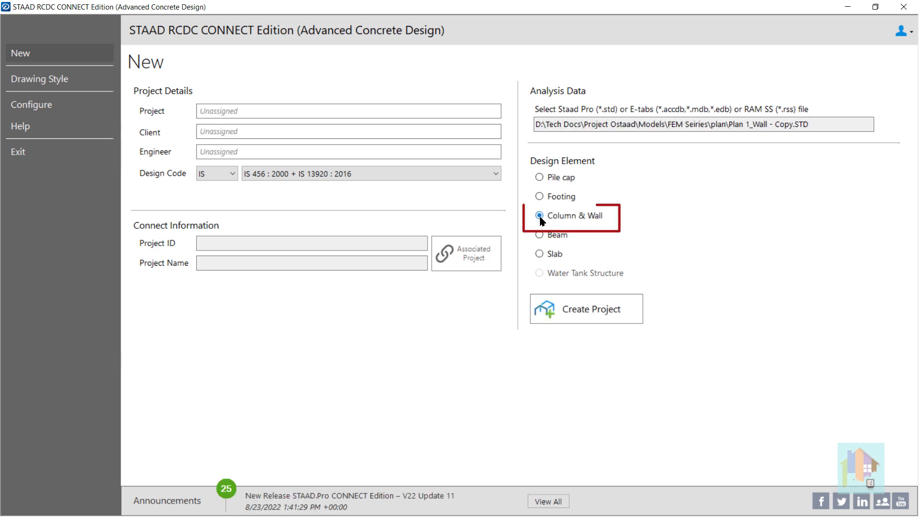
click(455, 177)
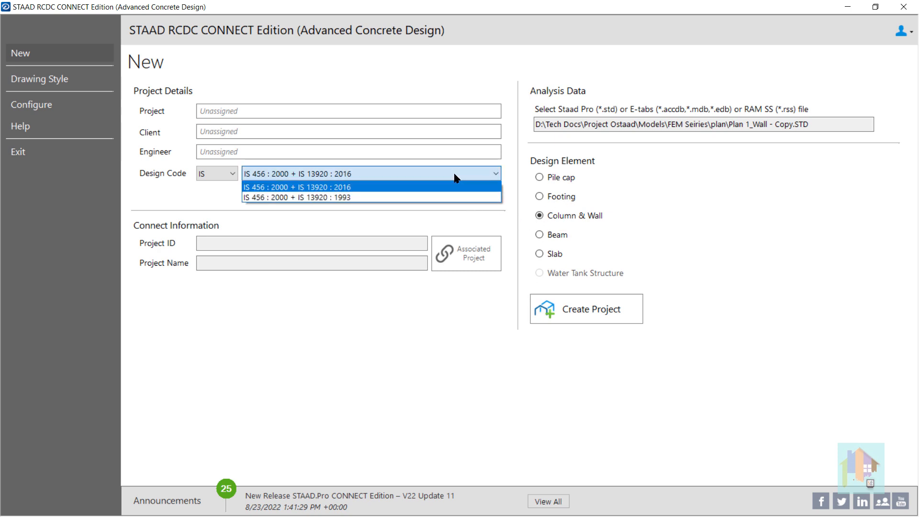
click(456, 178)
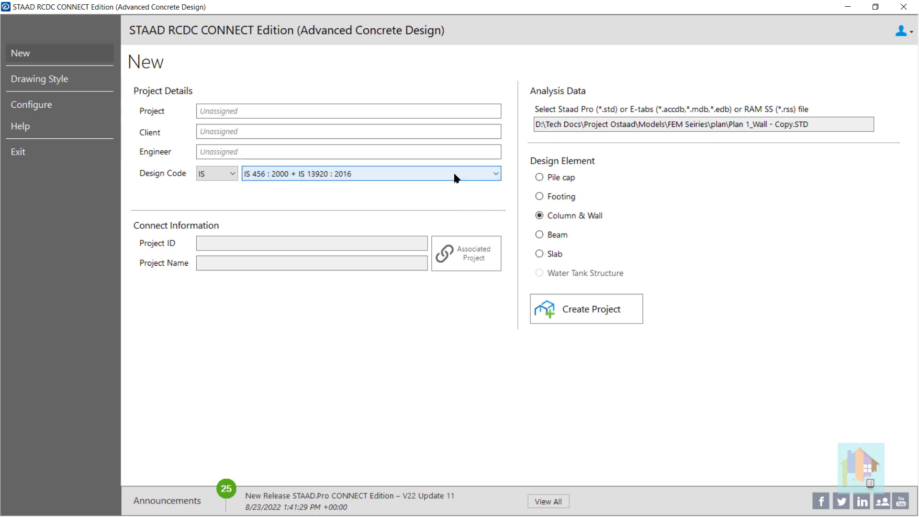
click(588, 316)
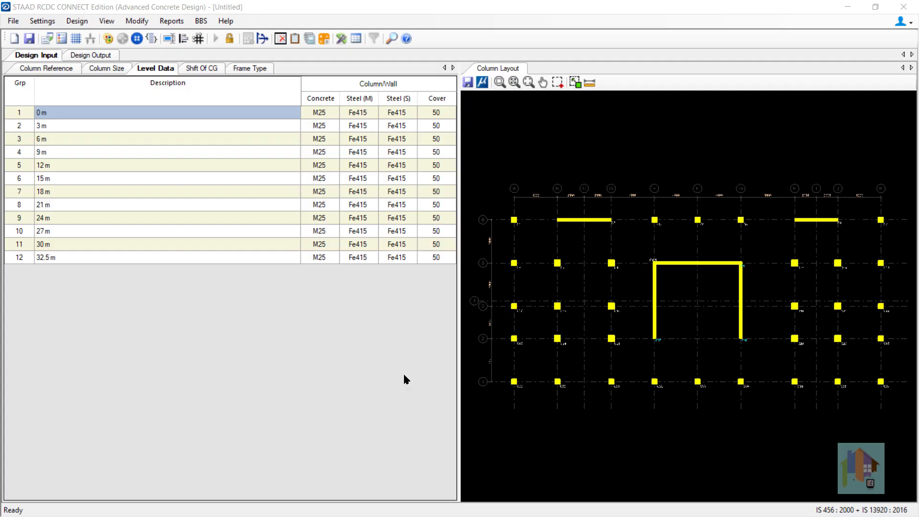
Examine the column reference entries of the straight wall C2 and the U-shaped combined wall by selecting them in the column layout
click(571, 220)
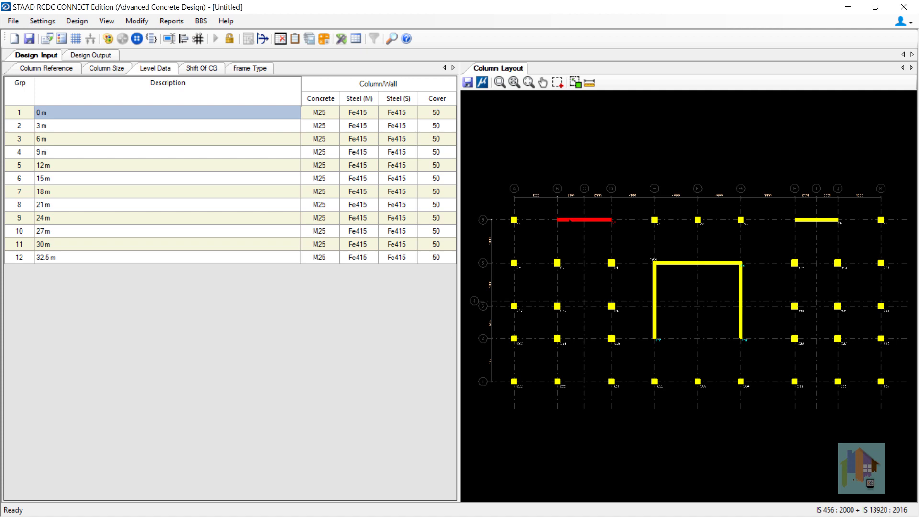
click(54, 69)
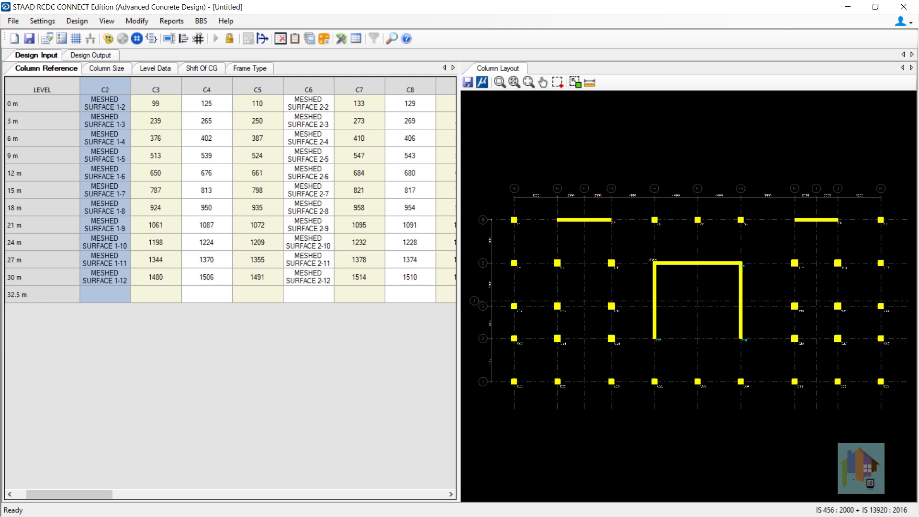
click(579, 220)
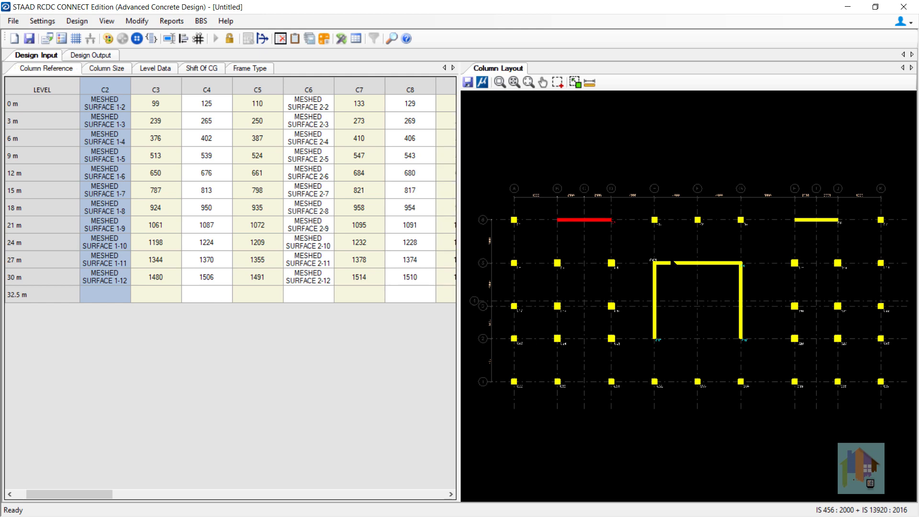
click(671, 264)
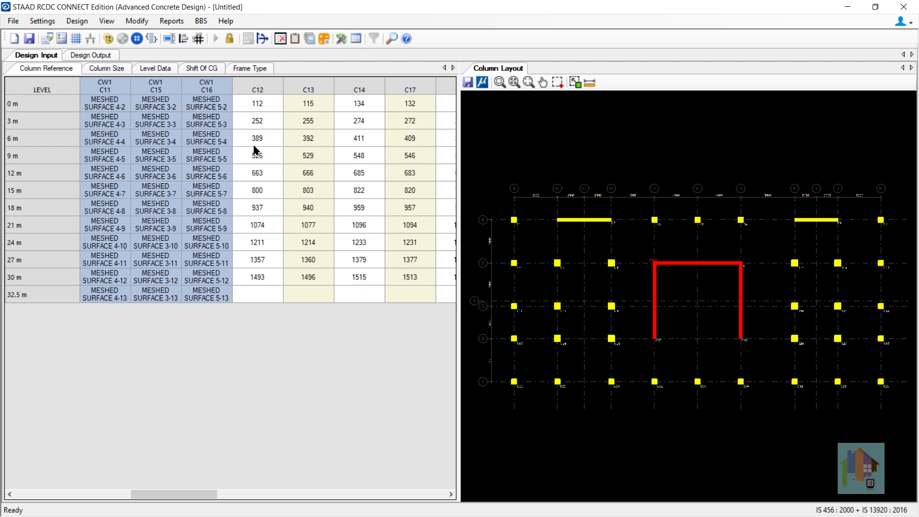
Review the column design output and view the quick section of combined wall CW1
click(99, 56)
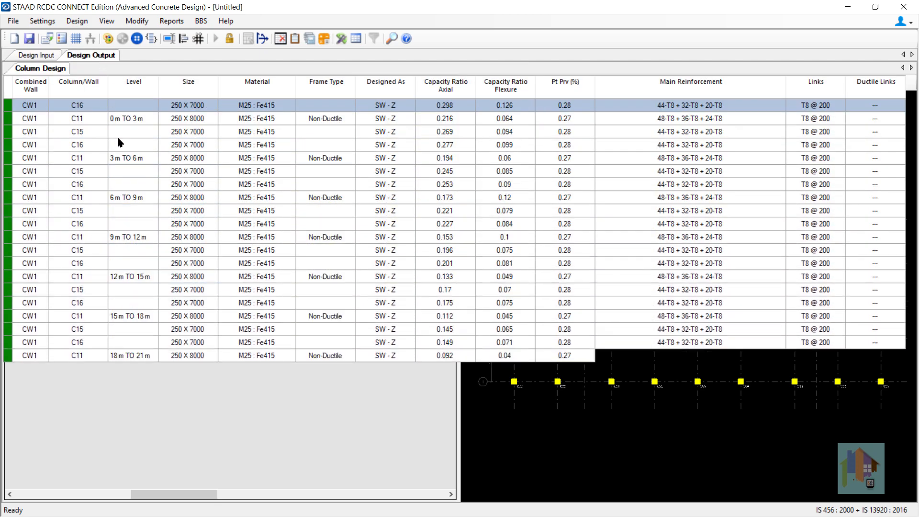
right_click(242, 104)
click(261, 113)
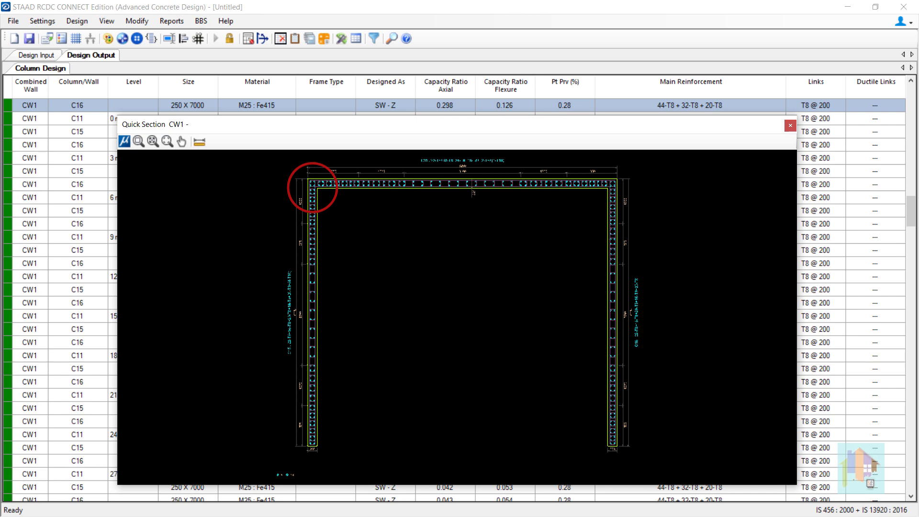
click(791, 126)
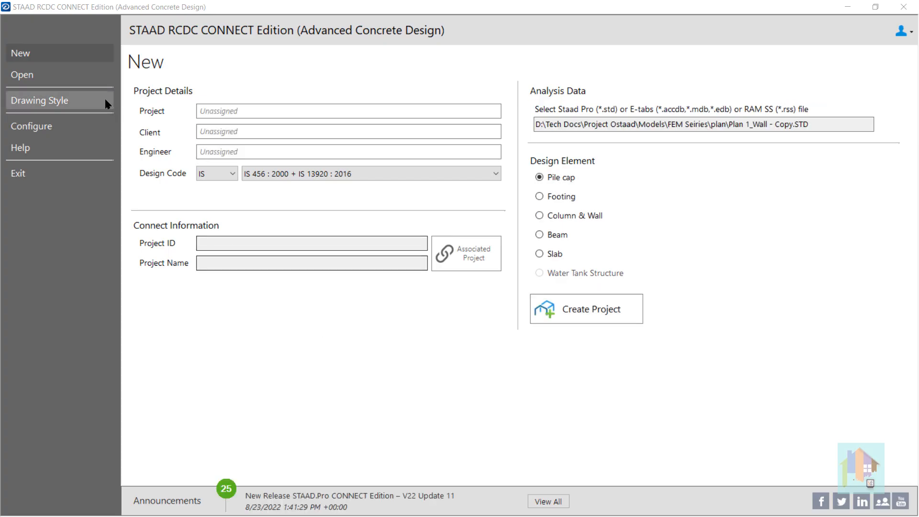
Open the recent design project Plan 1_Wall - Copy-Column-1.R1.rcdx and update its design for the revised analysis
click(76, 83)
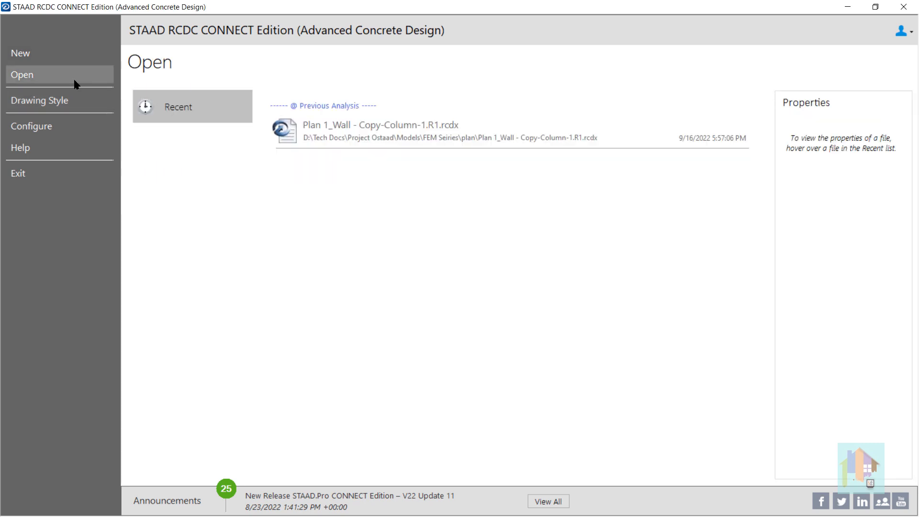
double_click(417, 133)
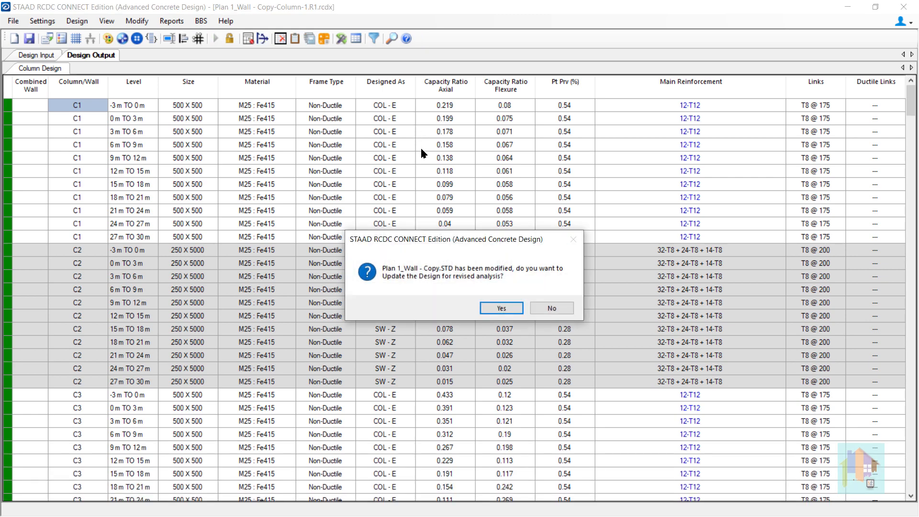
click(501, 309)
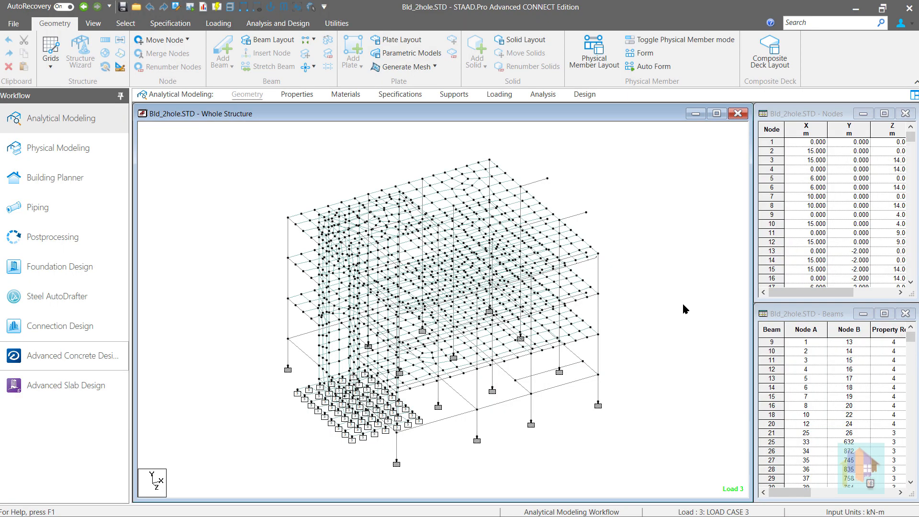
Inspect the wall opening of the Bld_2hole lift core in a 3D rendering, and close the rendered view
right_click(682, 302)
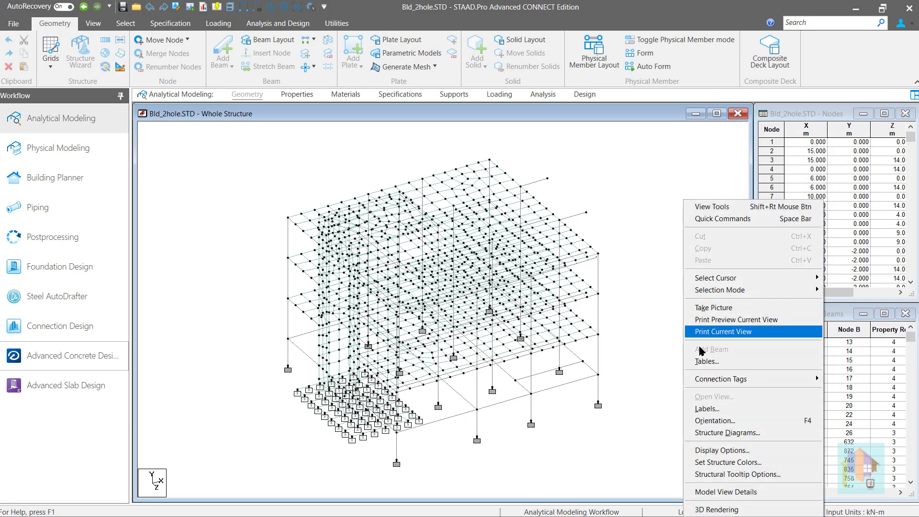
click(743, 501)
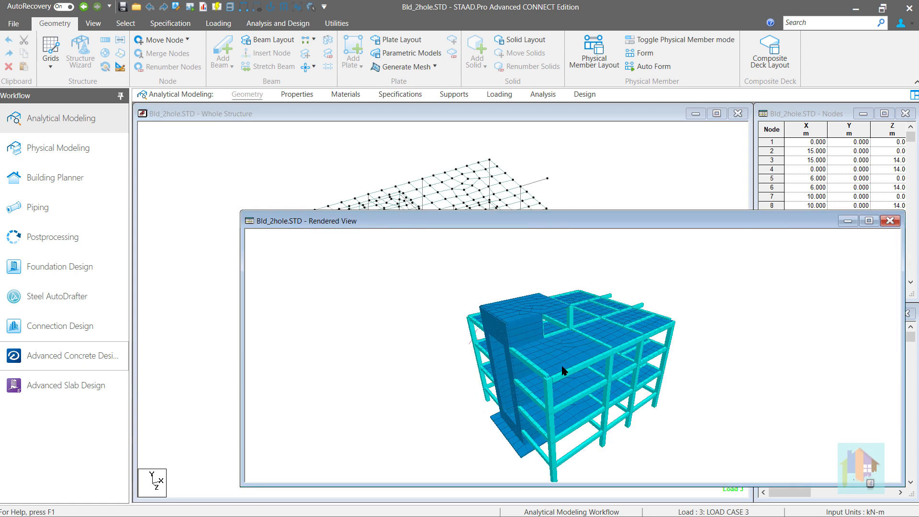
drag(518, 385, 526, 313)
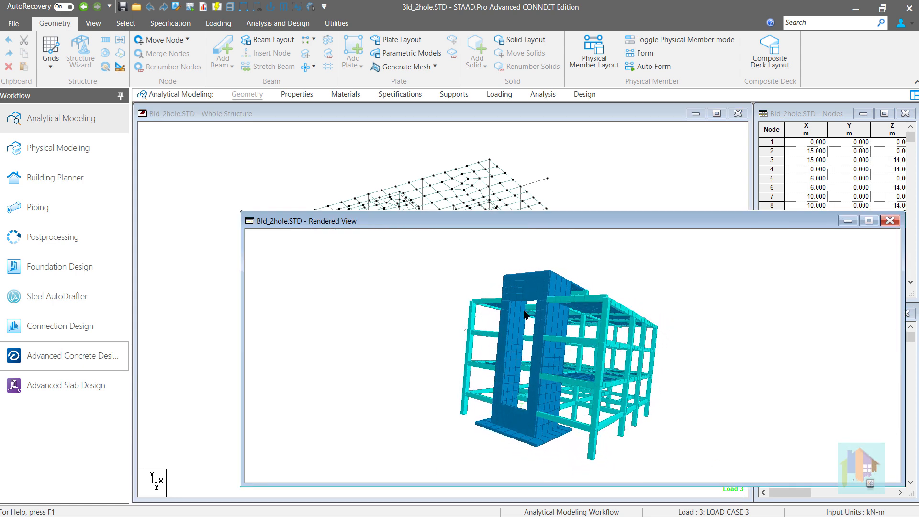
click(888, 222)
Switch to STAAD RCDC Advanced Concrete Design and generate the elevation of the U-shaped combined wall CW1
click(101, 360)
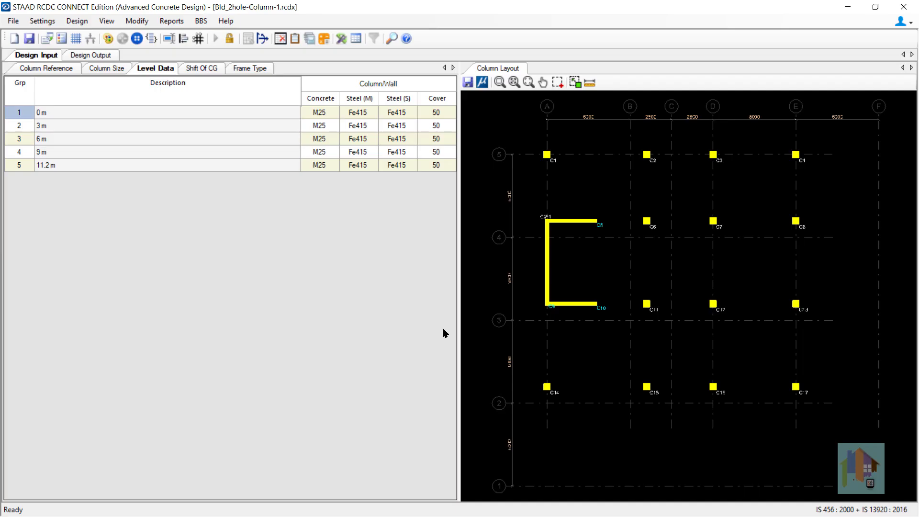
click(547, 290)
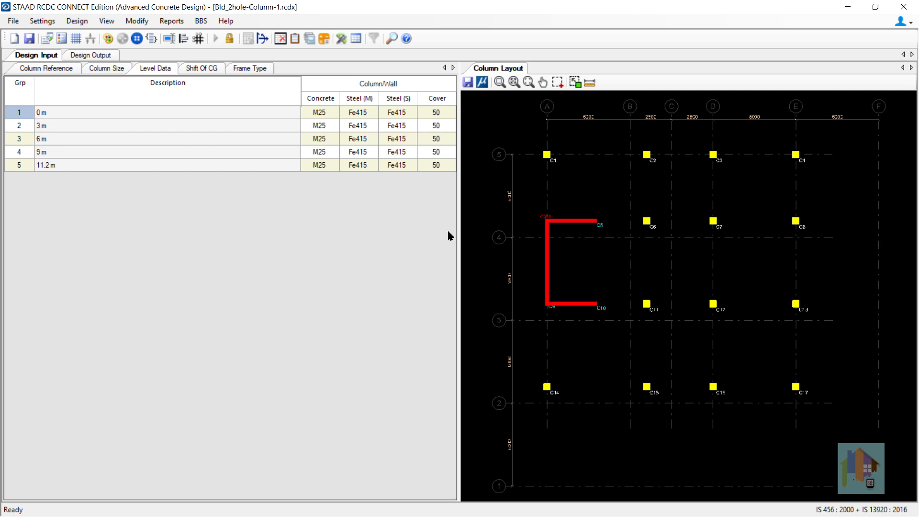
click(171, 21)
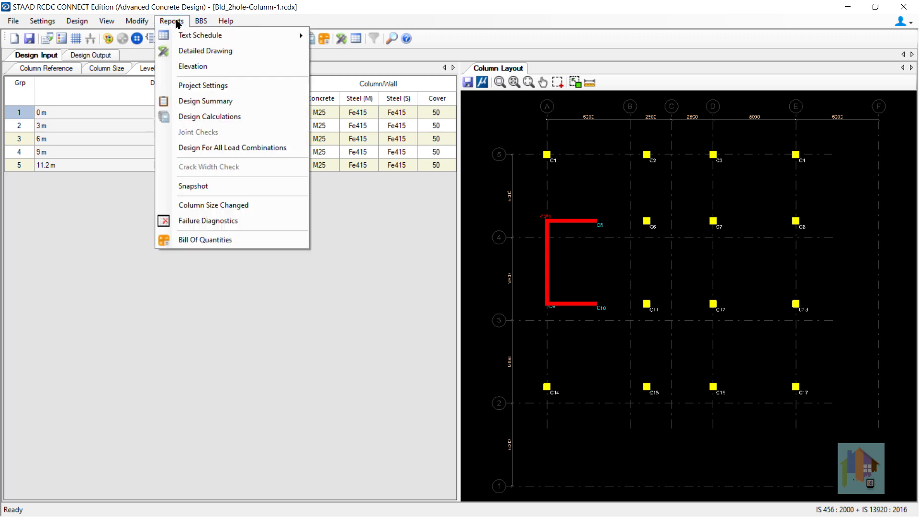
click(191, 66)
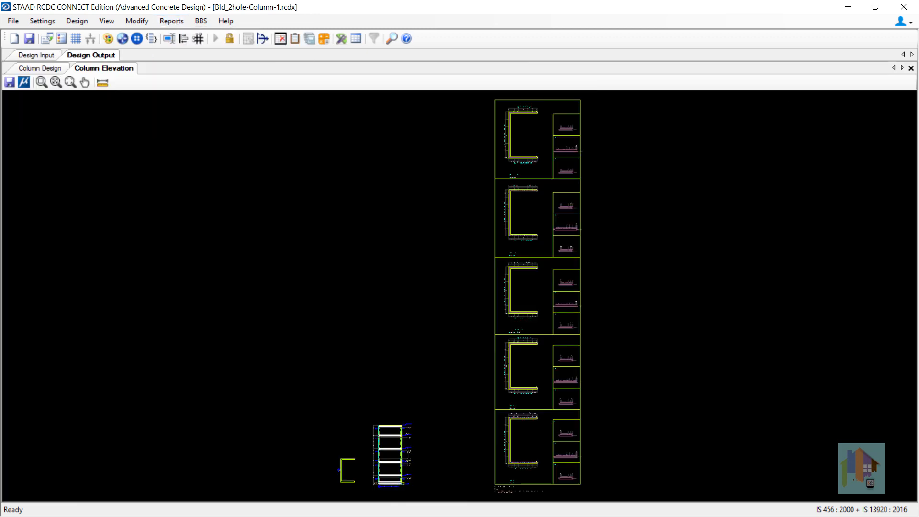
Examine the elevation detail of CW1 and the reinforcement sections in its combined wall schedule
scroll(372, 474, up, 5)
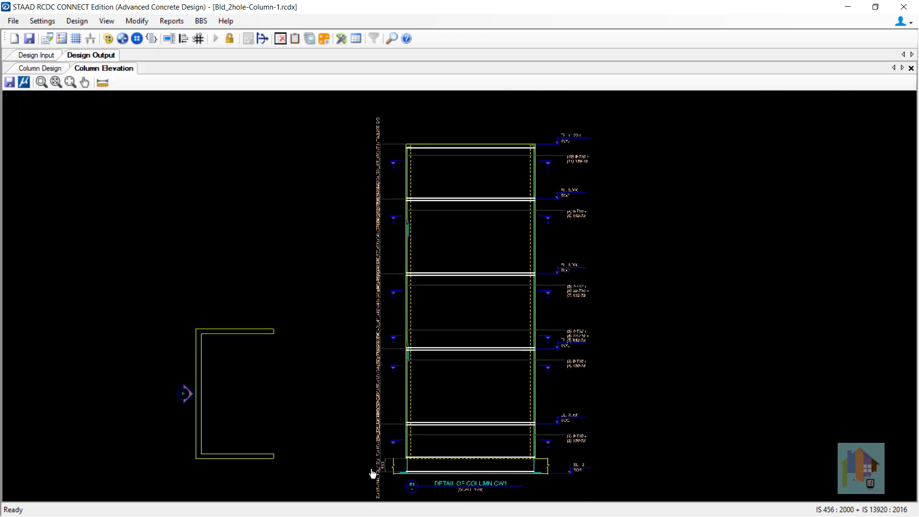
scroll(373, 474, up, 4)
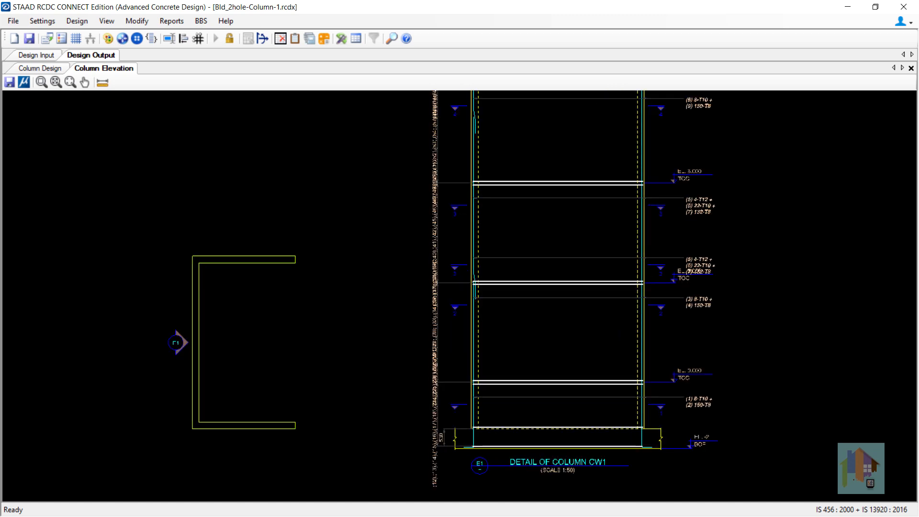
mouse_move(861, 384)
middle_down()
mouse_move(302, 367)
mouse_move(2, 371)
middle_up()
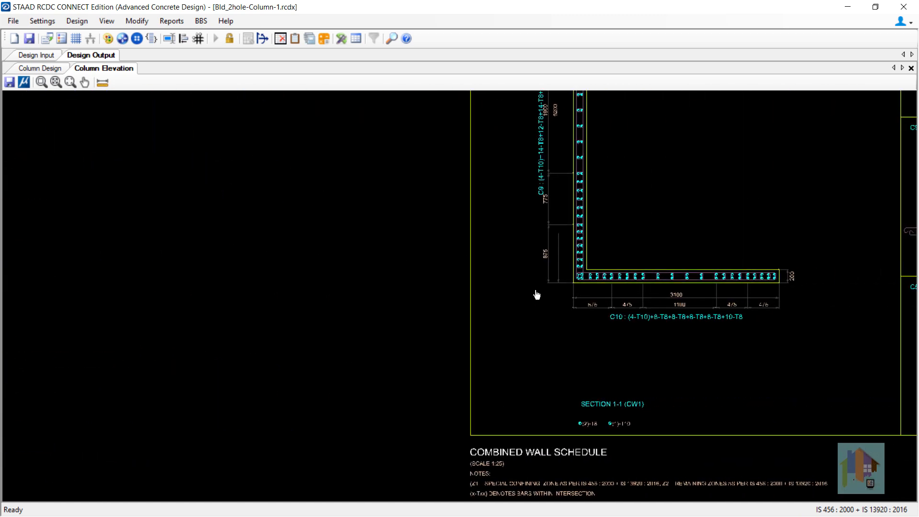
scroll(536, 296, down, 4)
middle_drag(536, 299, 471, 448)
scroll(471, 449, up, 1)
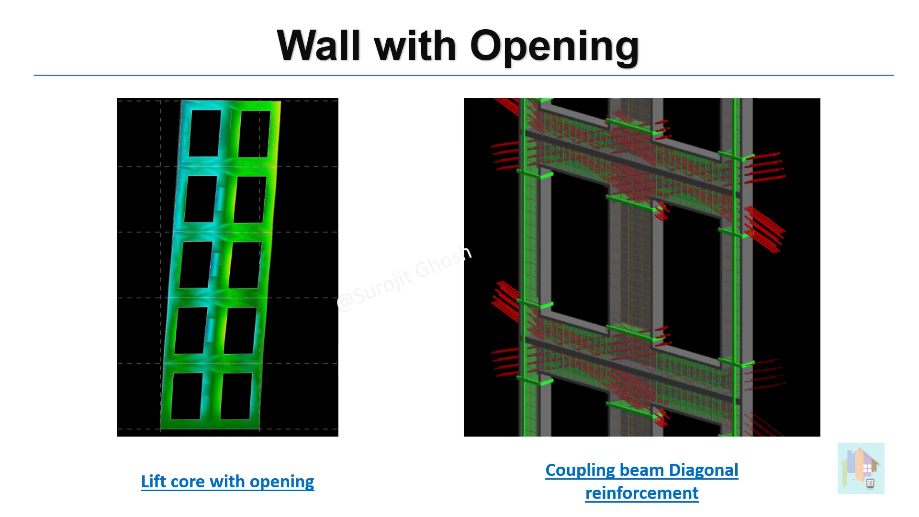
key(Right)
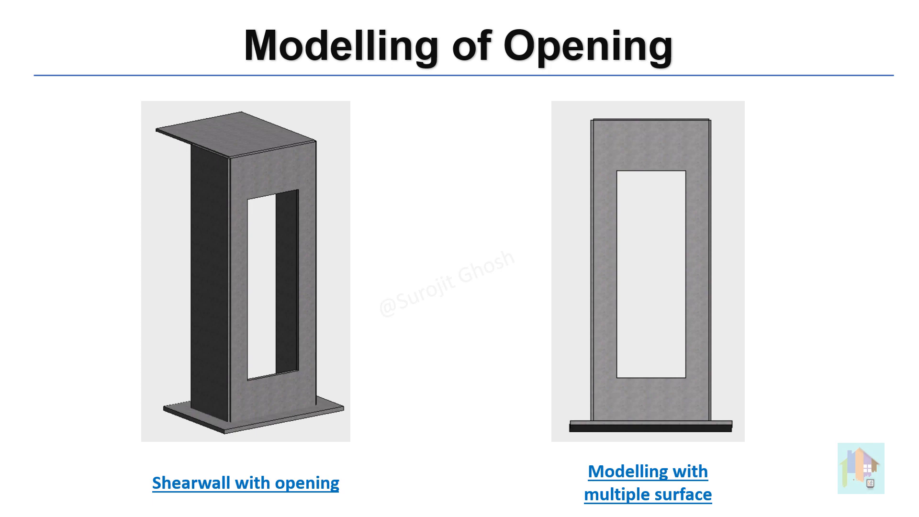
key(Right)
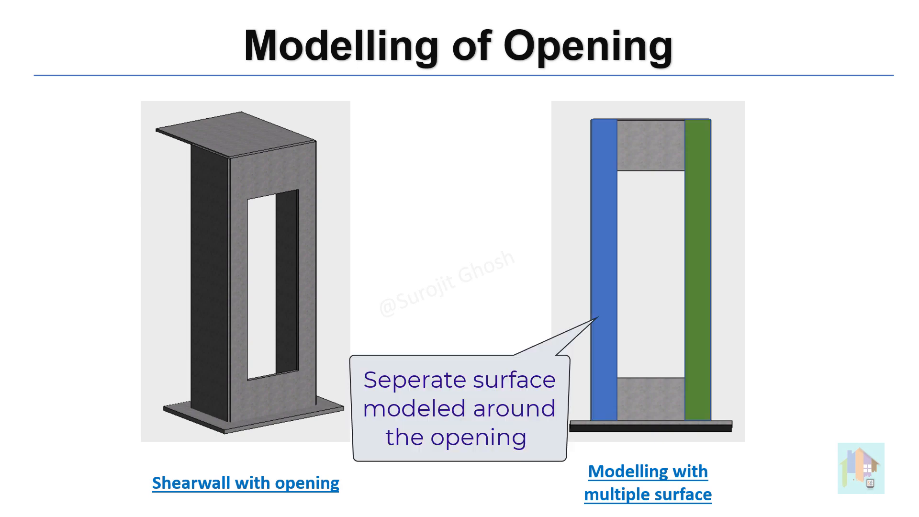
key(Right)
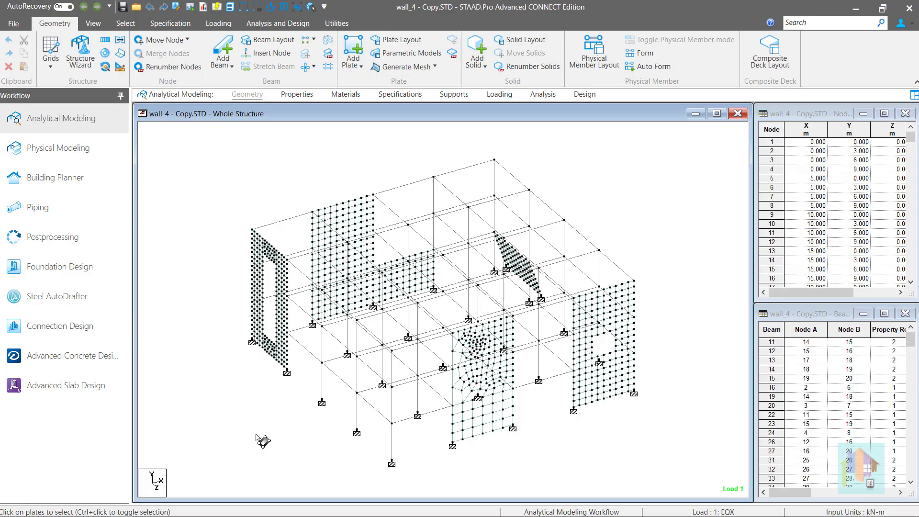
Select the plates of the wall with the tall opening and examine meshed surfaces 5 to 8 around it in Parametric Models
drag(220, 218, 295, 412)
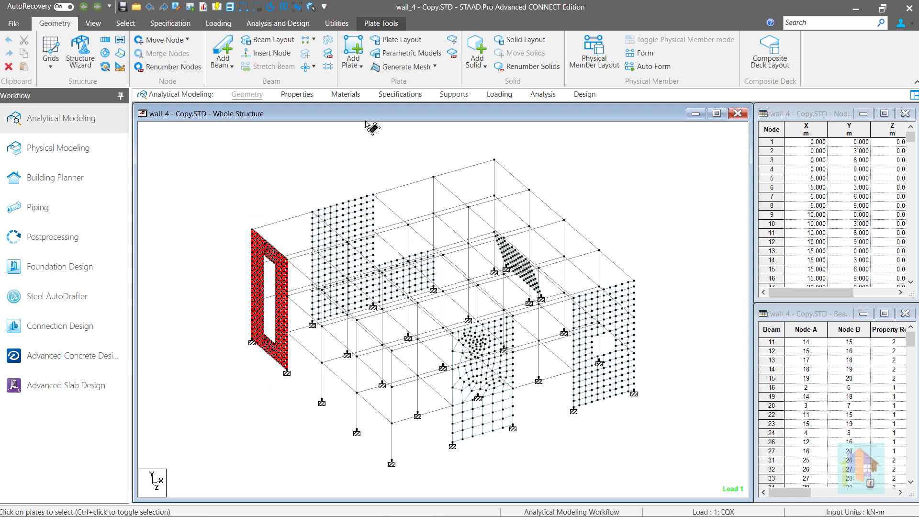
click(411, 53)
click(772, 184)
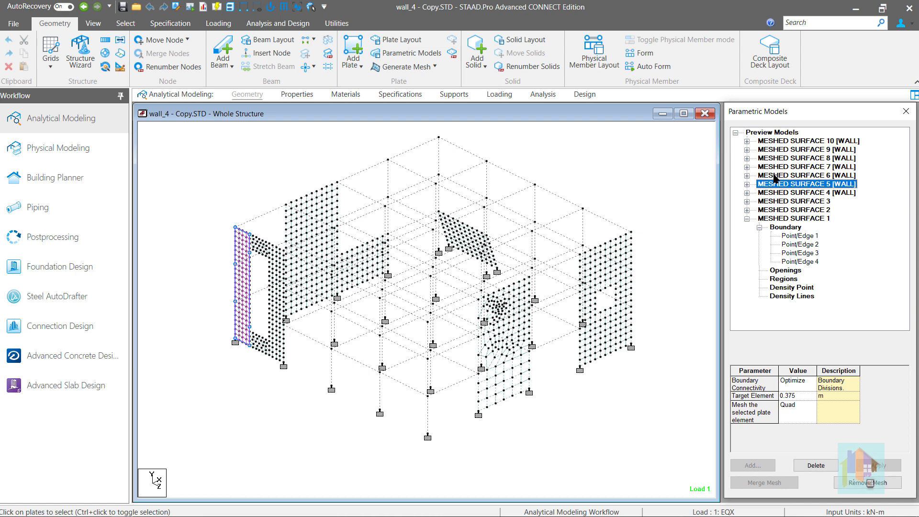
click(775, 176)
click(776, 167)
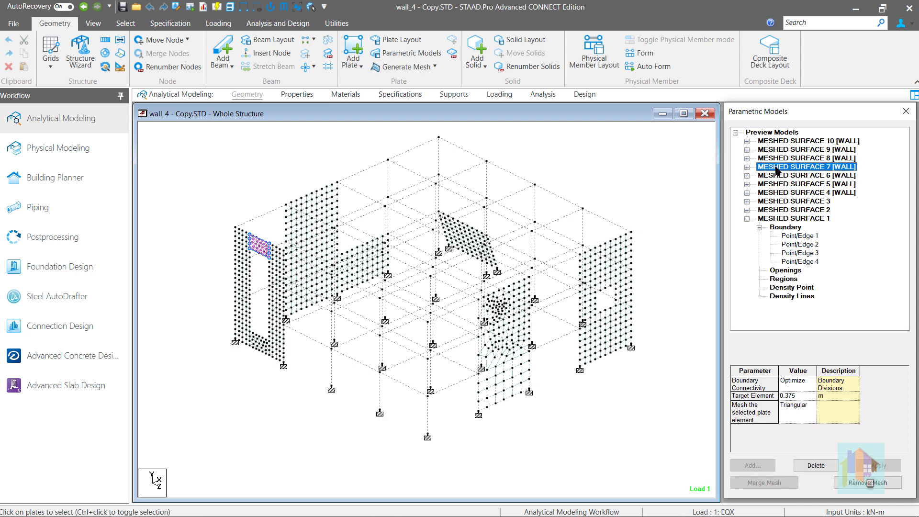
click(777, 160)
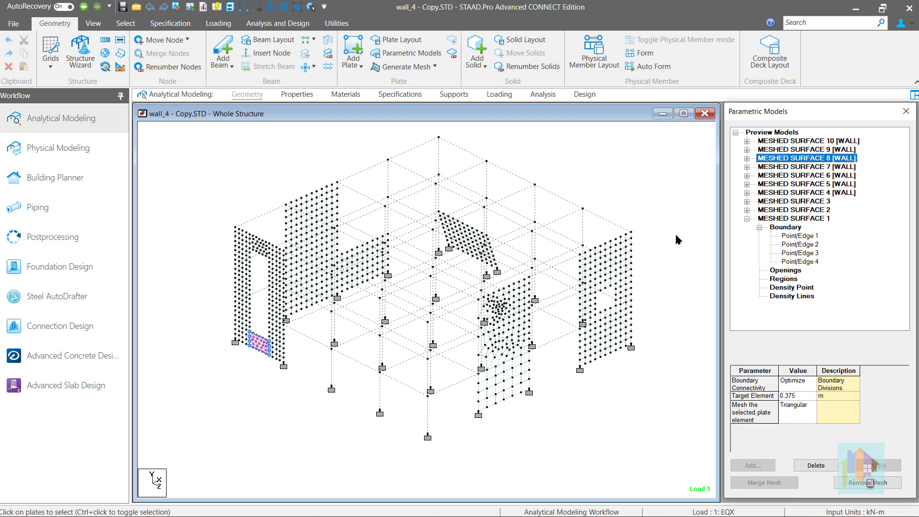
Examine meshed surface 4 with its central opening, the L-shaped meshed surface 9 and meshed surface 10 from several sides
click(780, 192)
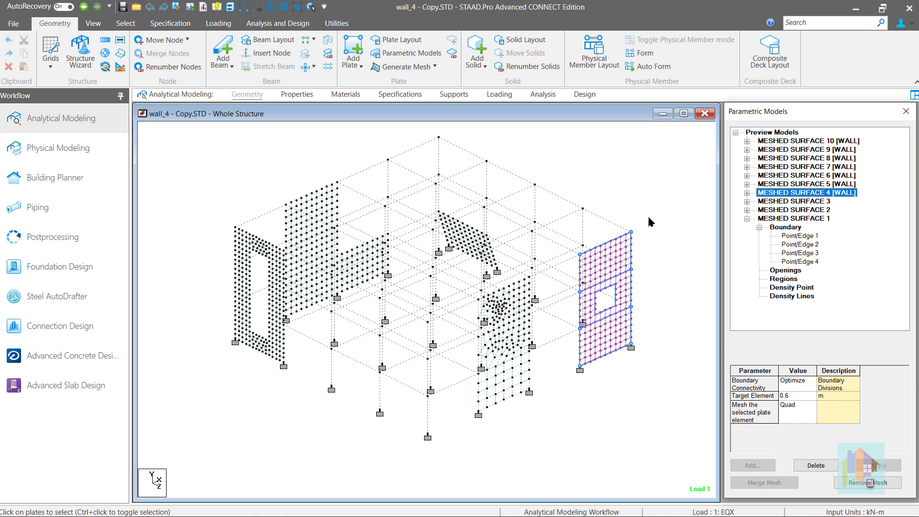
mouse_move(367, 353)
middle_down()
mouse_move(414, 365)
mouse_move(610, 372)
mouse_move(700, 328)
mouse_move(384, 292)
mouse_move(571, 343)
mouse_move(614, 369)
middle_up()
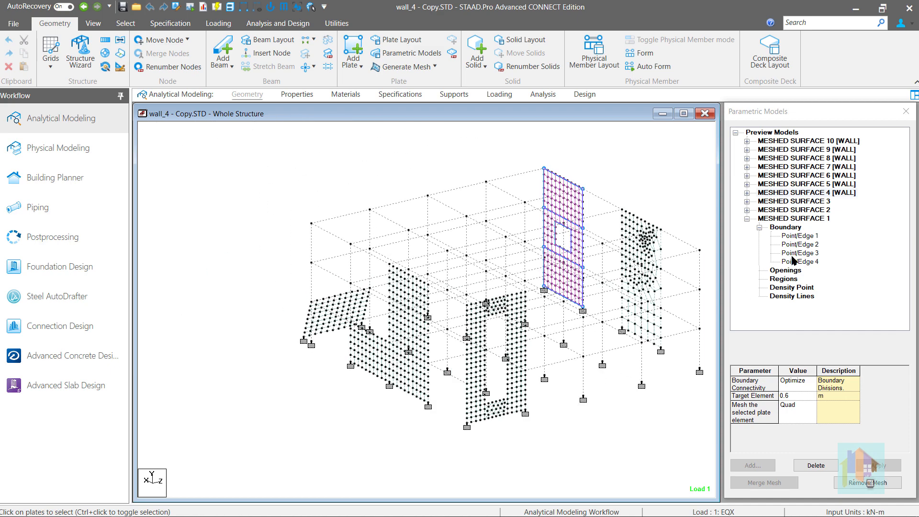
click(803, 150)
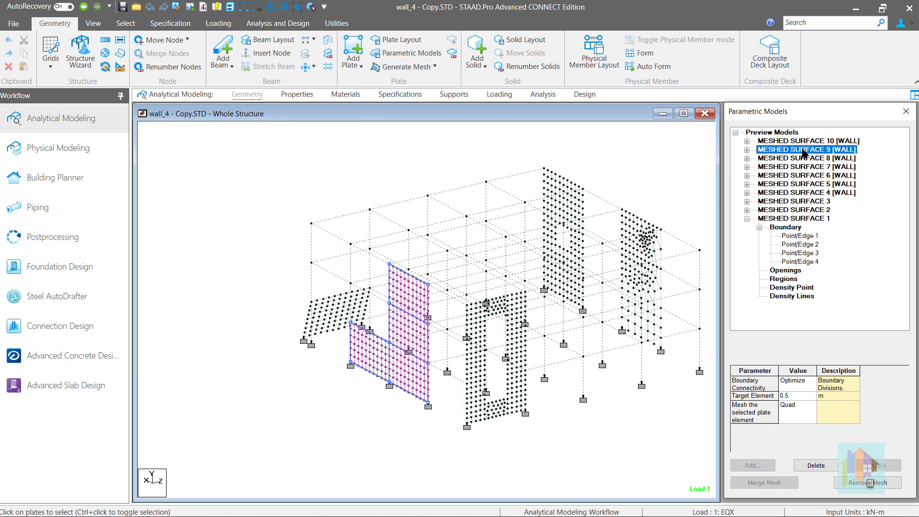
middle_drag(556, 429, 600, 437)
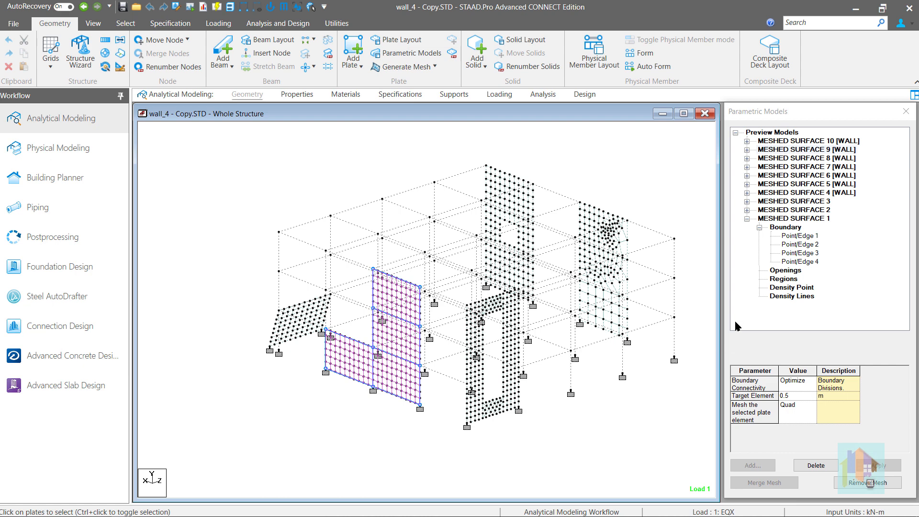
click(798, 142)
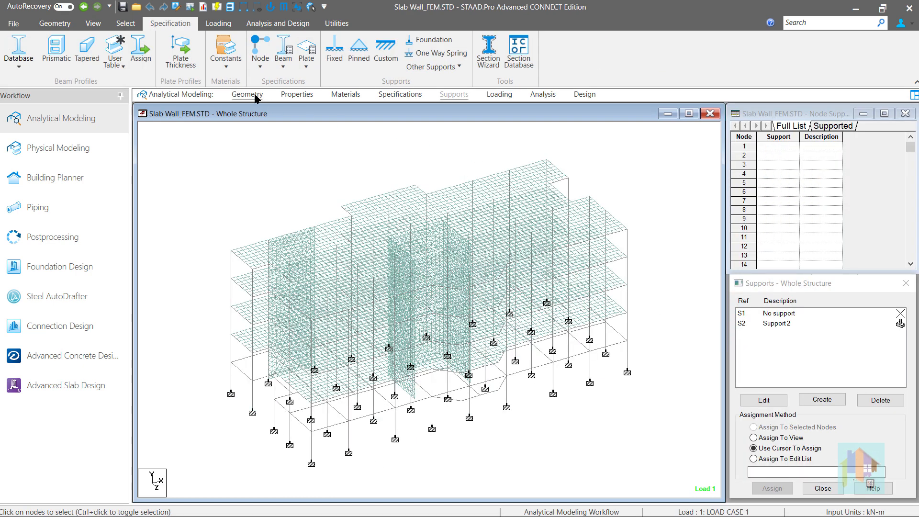
Show the parametric models of the Slab Wall_FEM structure and inspect its 3D rendering, including from the top
click(247, 94)
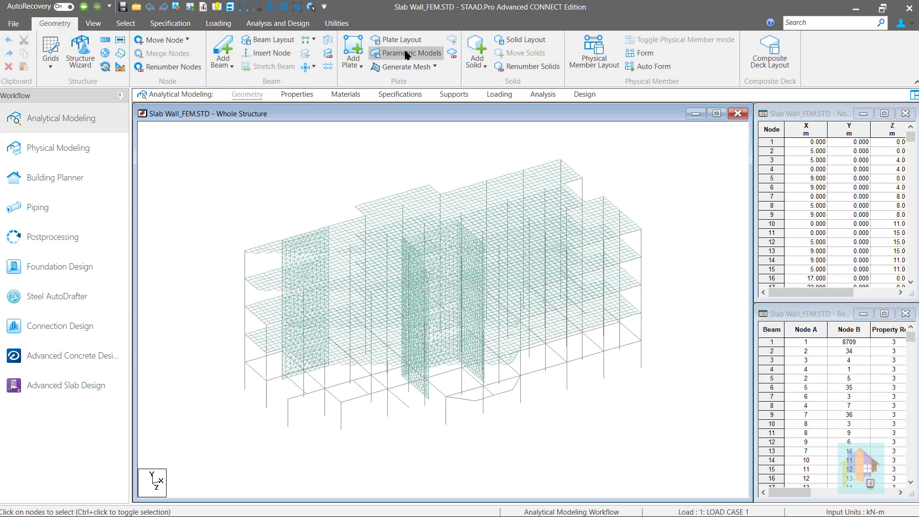
click(406, 55)
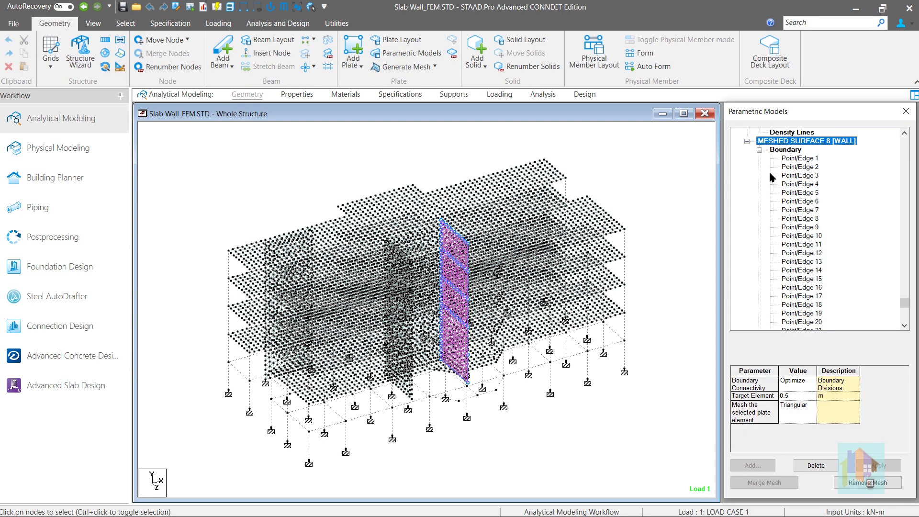
right_click(677, 171)
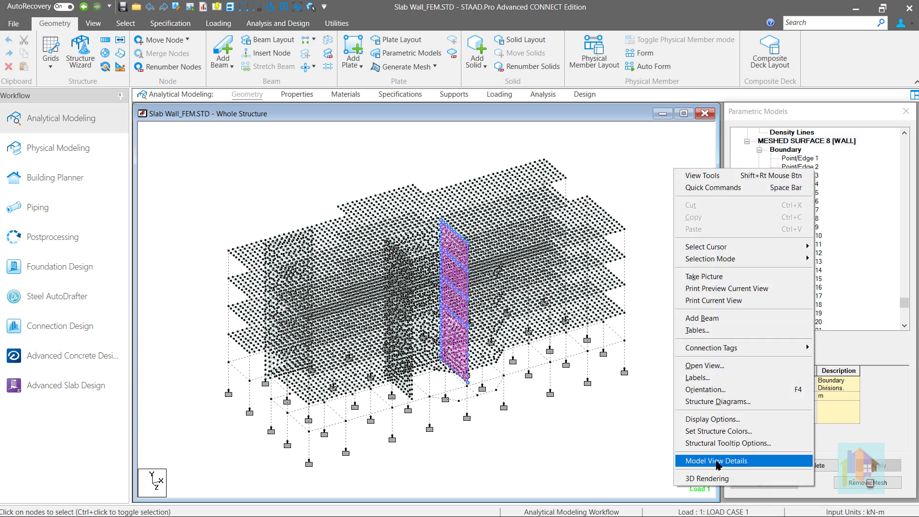
click(707, 478)
drag(383, 354, 633, 336)
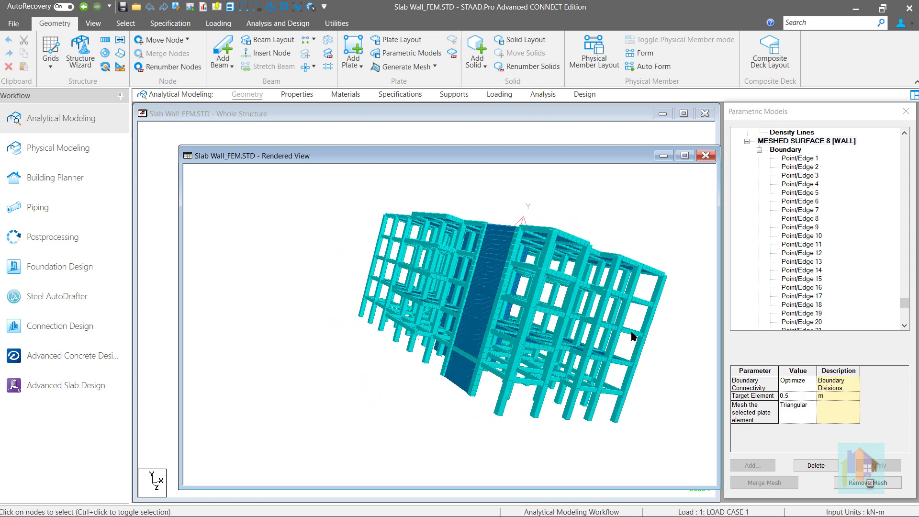
click(95, 24)
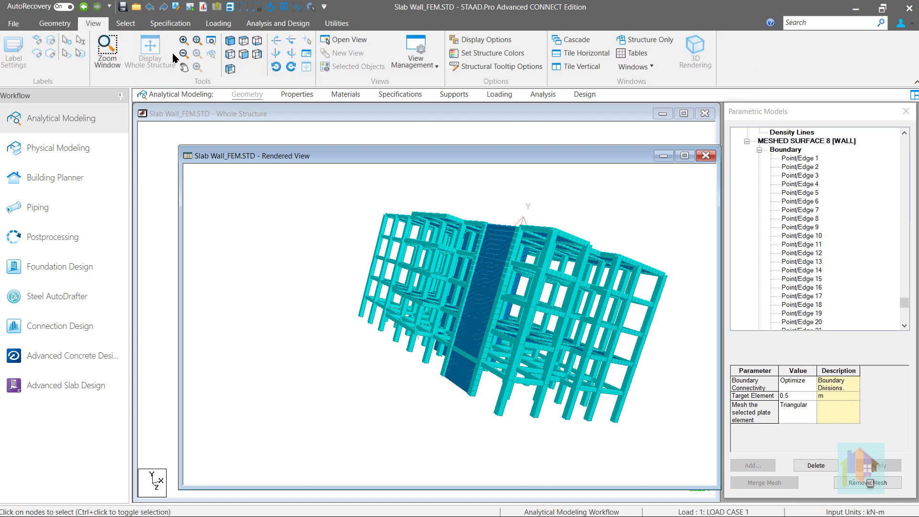
click(244, 40)
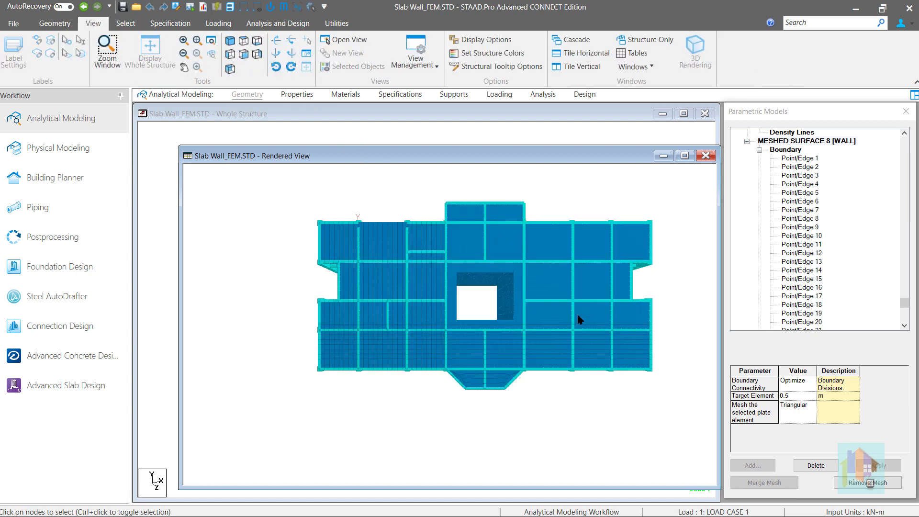